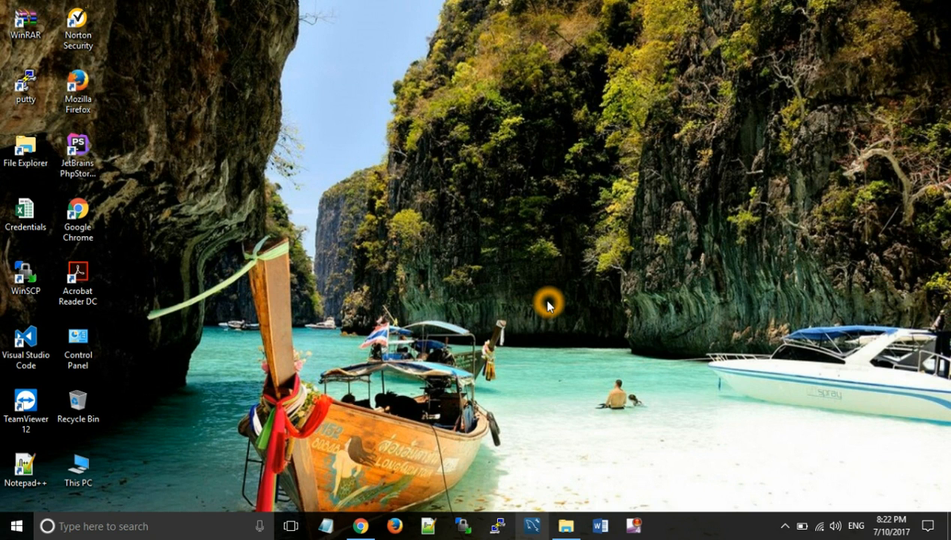
# Start the WampServer 3.0.6 64-bit installer download from the FileHorse page in Chrome
pyautogui.click(361, 526)
pyautogui.click(296, 33)
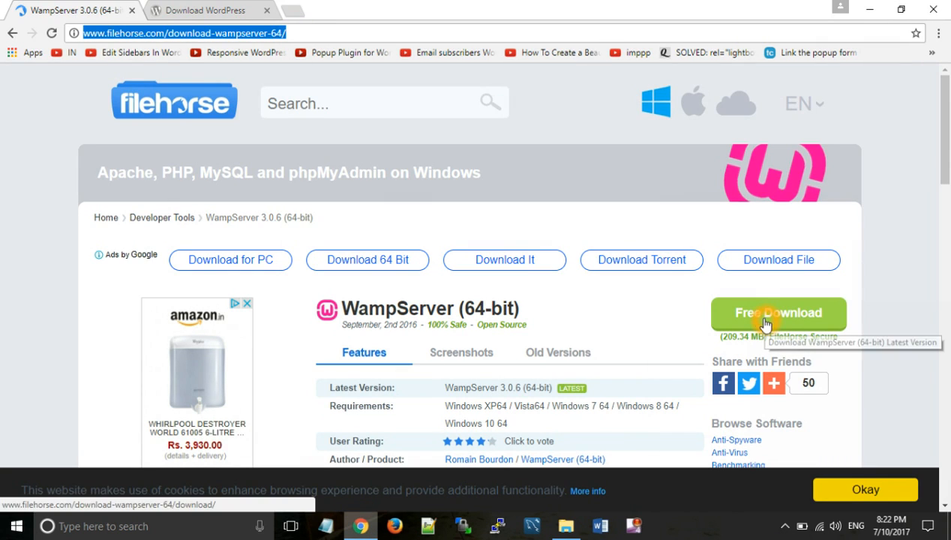
pyautogui.click(791, 328)
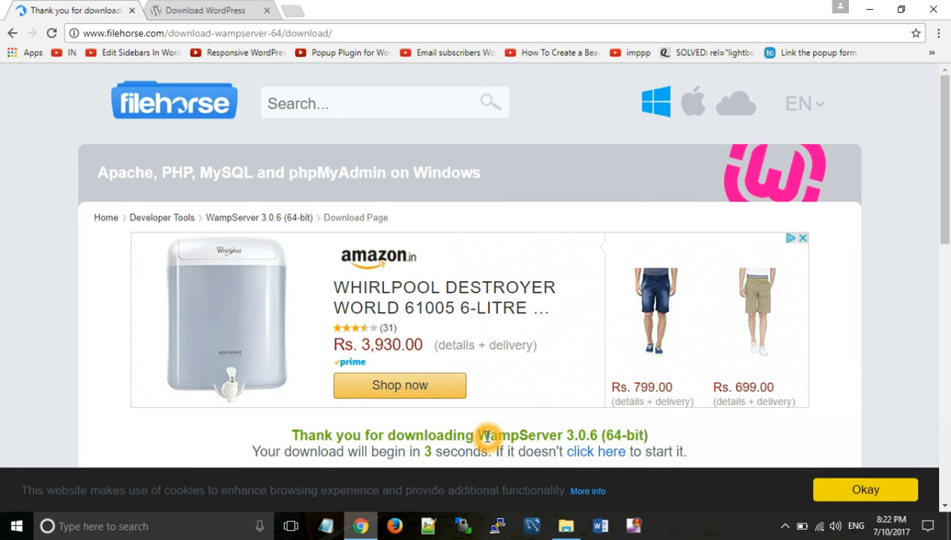
pyautogui.scroll(-2, 487, 437)
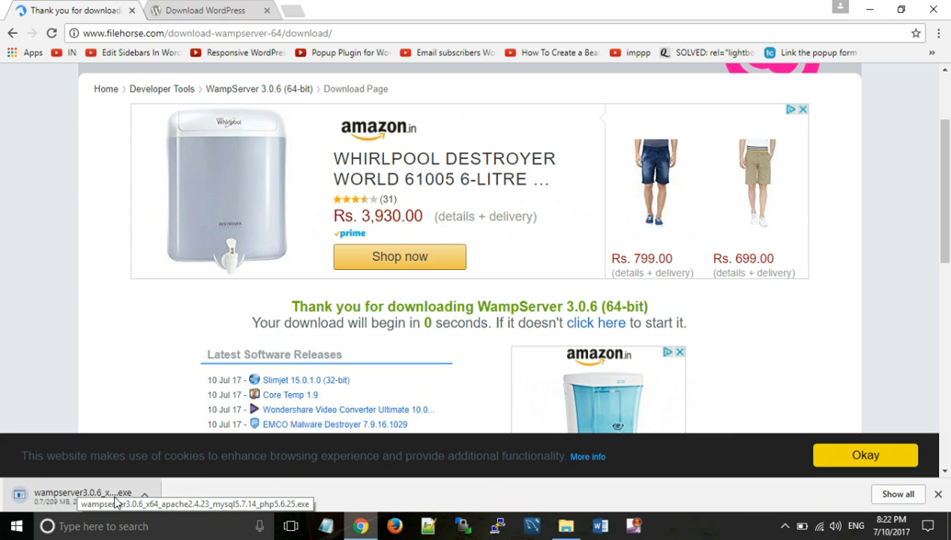
pyautogui.click(112, 495)
pyautogui.click(607, 376)
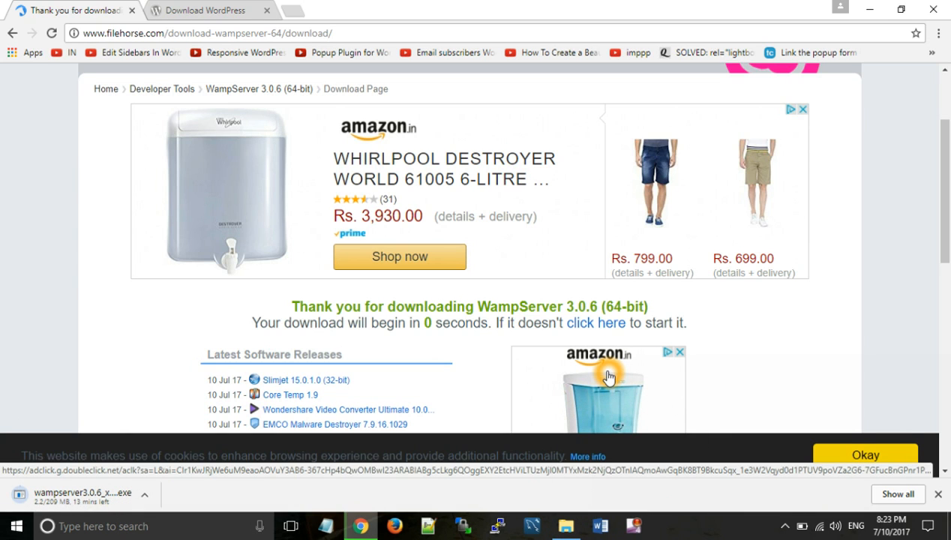
# Launch the downloaded WampServer installer from the Downloads folder
pyautogui.click(579, 529)
pyautogui.click(137, 170)
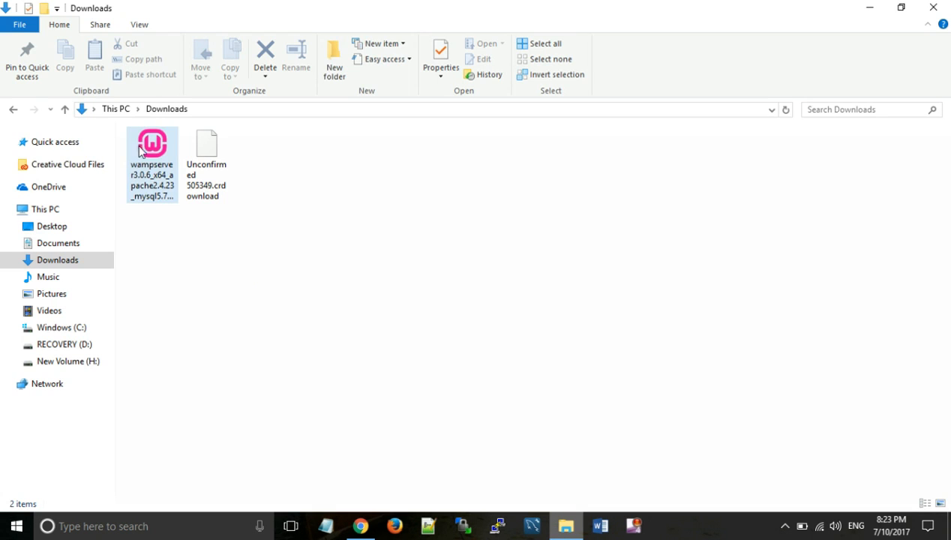
pyautogui.doubleClick(150, 156)
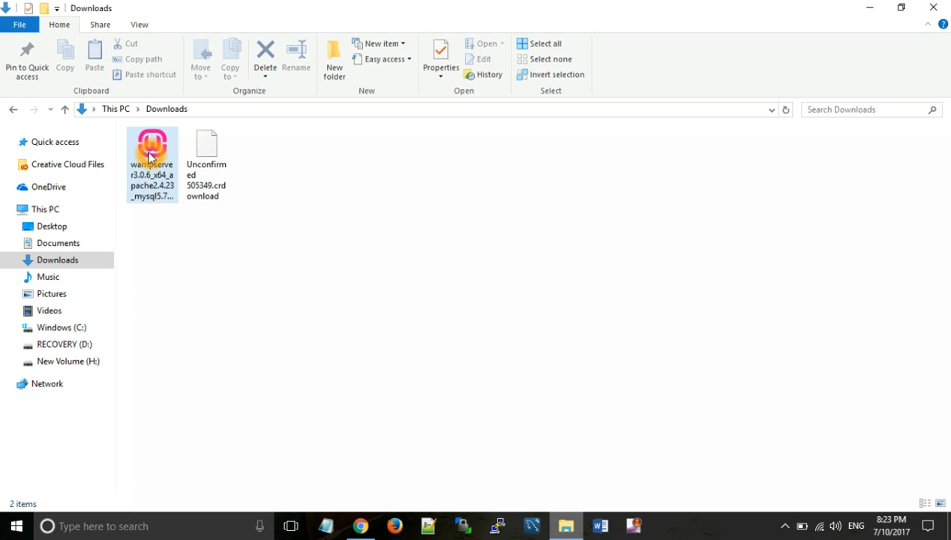
pyautogui.doubleClick(150, 156)
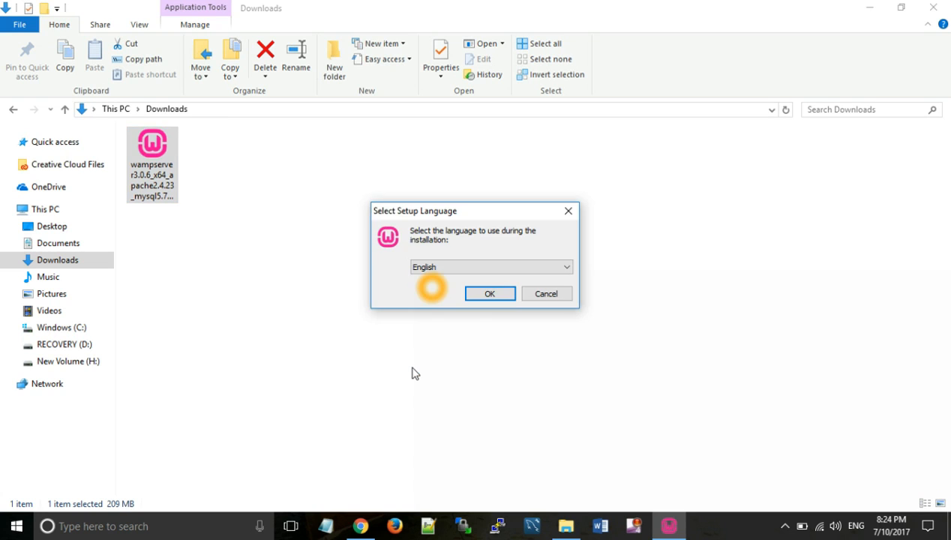
# Confirm English as setup language and accept the license agreement
pyautogui.click(489, 294)
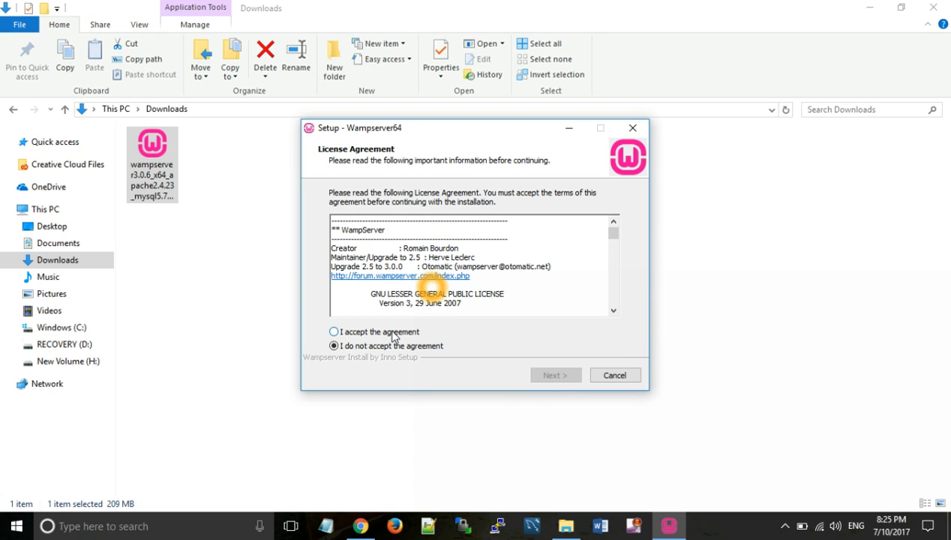
pyautogui.click(392, 335)
pyautogui.click(543, 376)
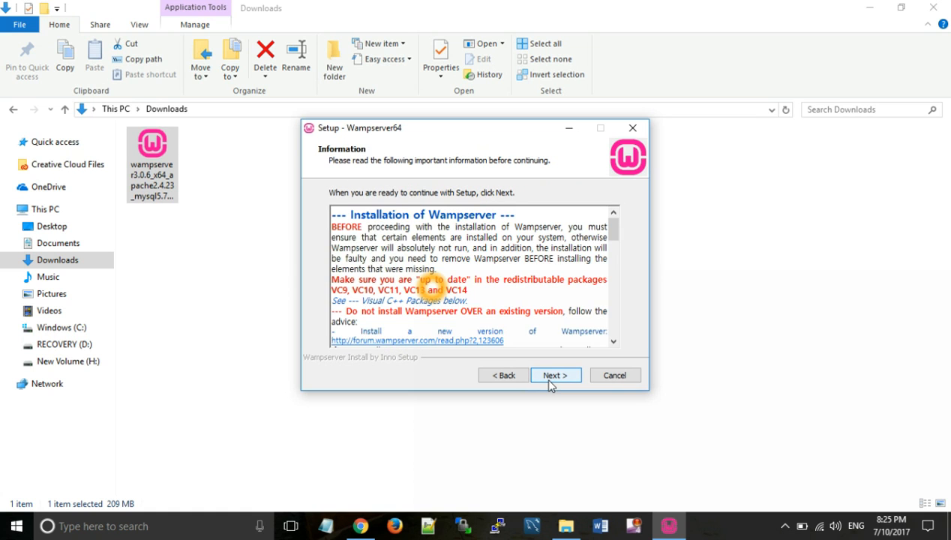
pyautogui.click(550, 379)
# Keep the default c:\wamp64 location and start menu folder, then begin installing Wampserver64
pyautogui.click(553, 378)
pyautogui.click(553, 379)
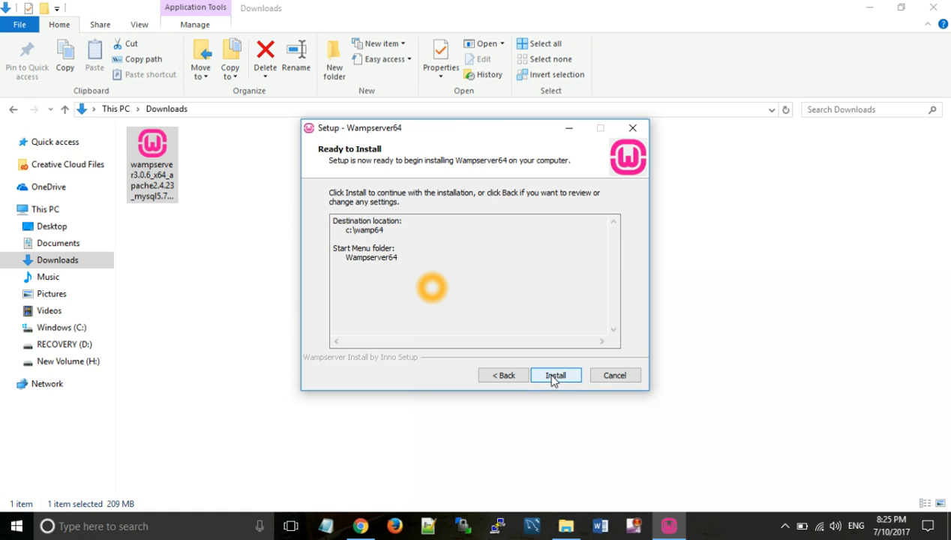
pyautogui.click(553, 378)
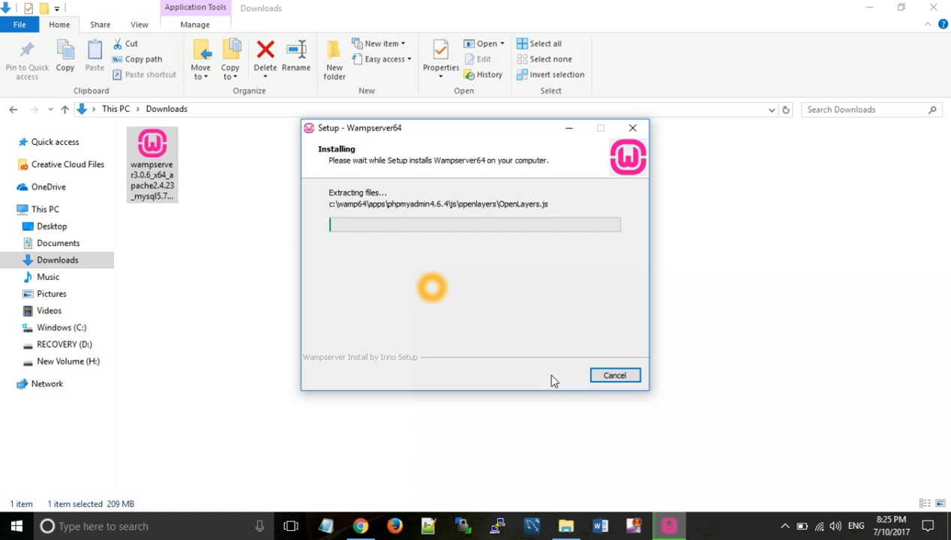
# Wait while the installer extracts files until the browser choice prompt appears
pyautogui.click(169, 160)
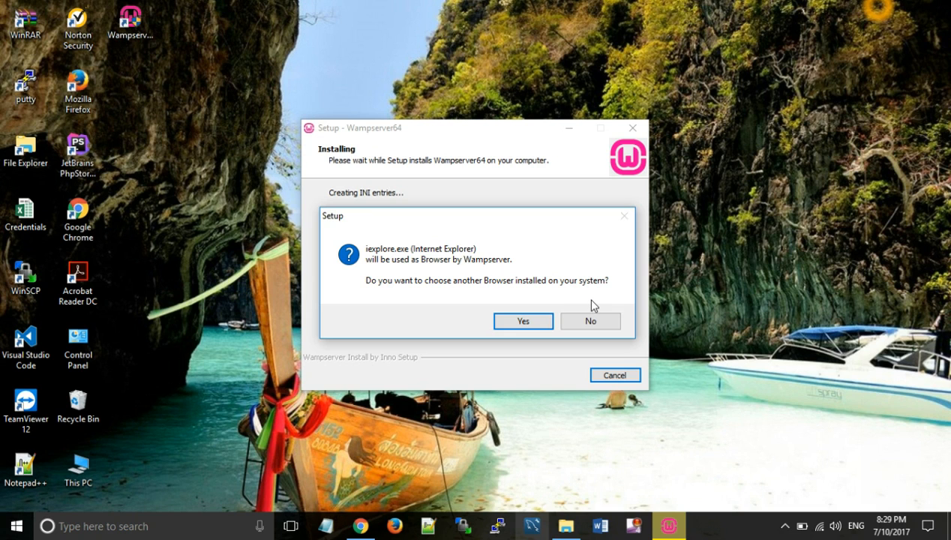
# Keep Internet Explorer and Notepad as defaults and finish the setup wizard
pyautogui.click(594, 321)
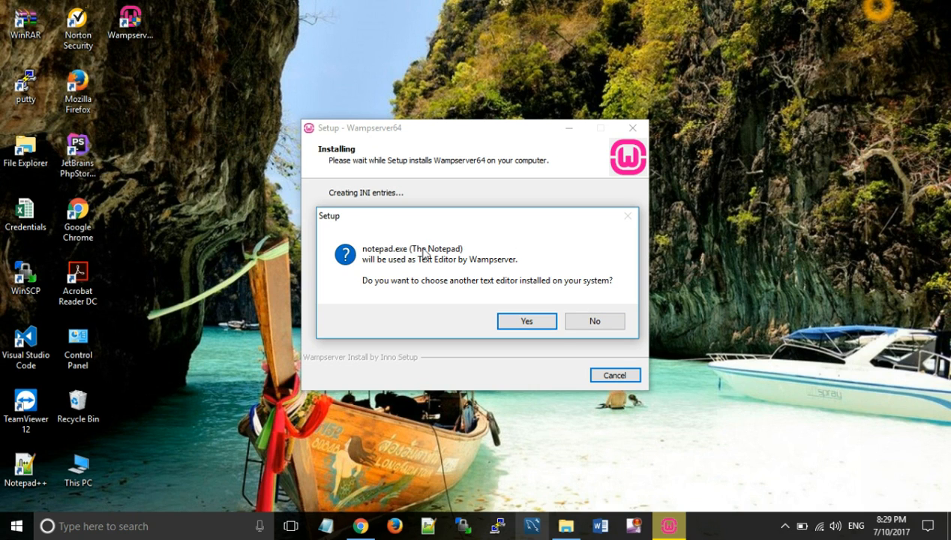
pyautogui.click(608, 329)
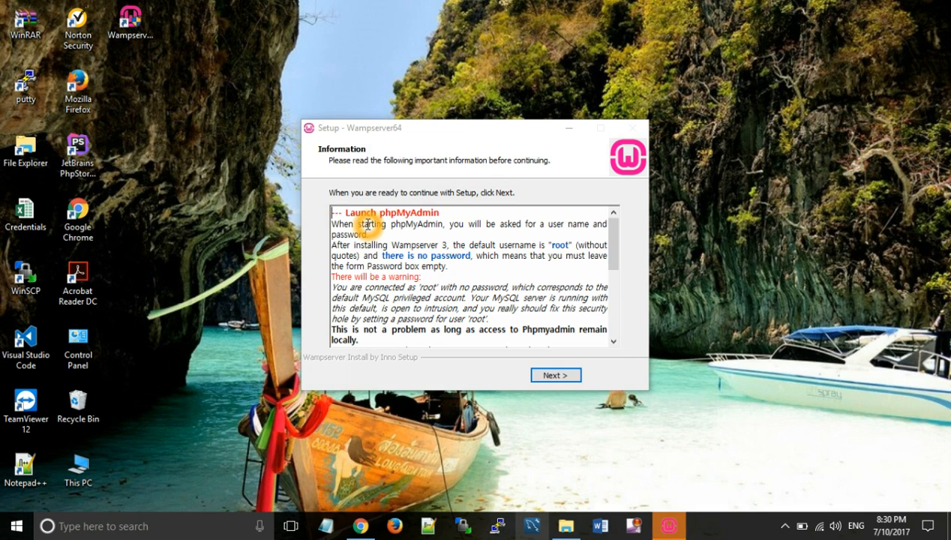
pyautogui.click(556, 376)
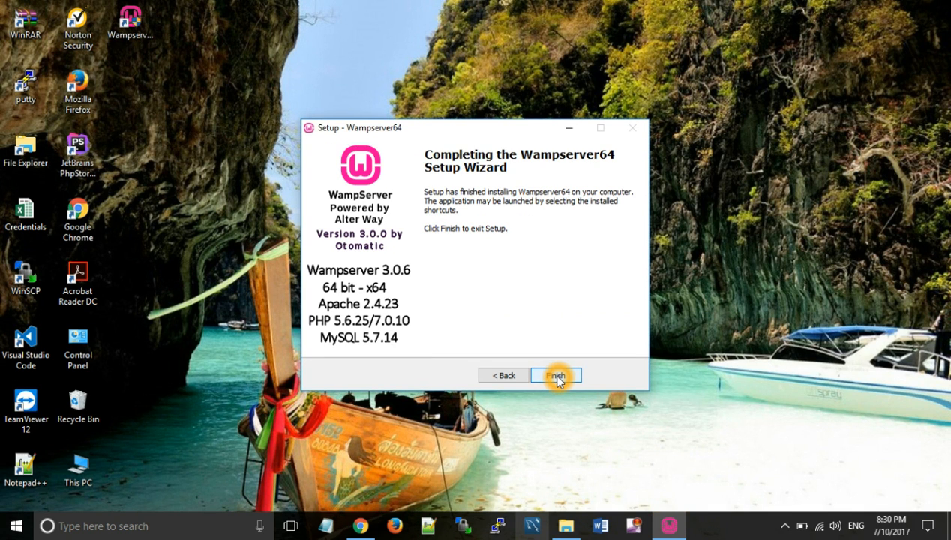
pyautogui.click(556, 377)
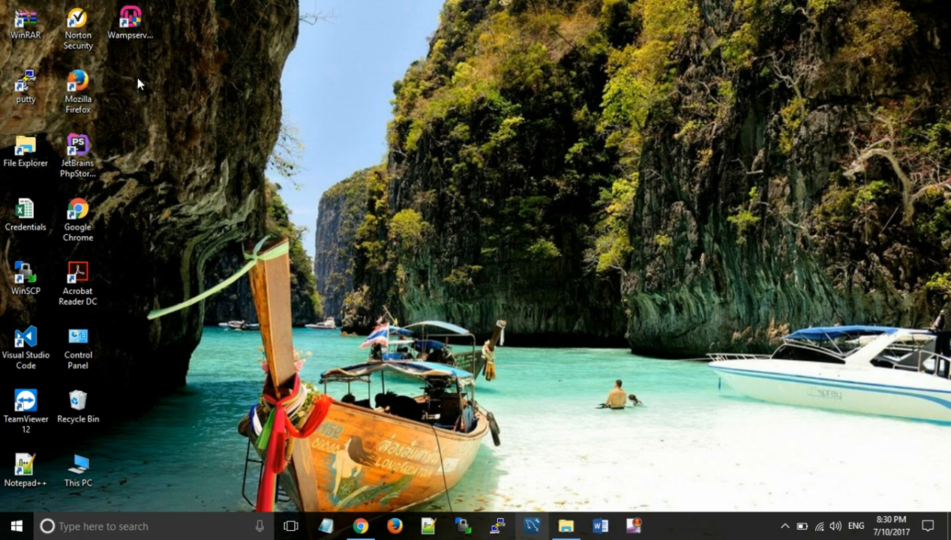
# Start Wampserver64 from the desktop shortcut and check its tray menu once services are up
pyautogui.doubleClick(130, 23)
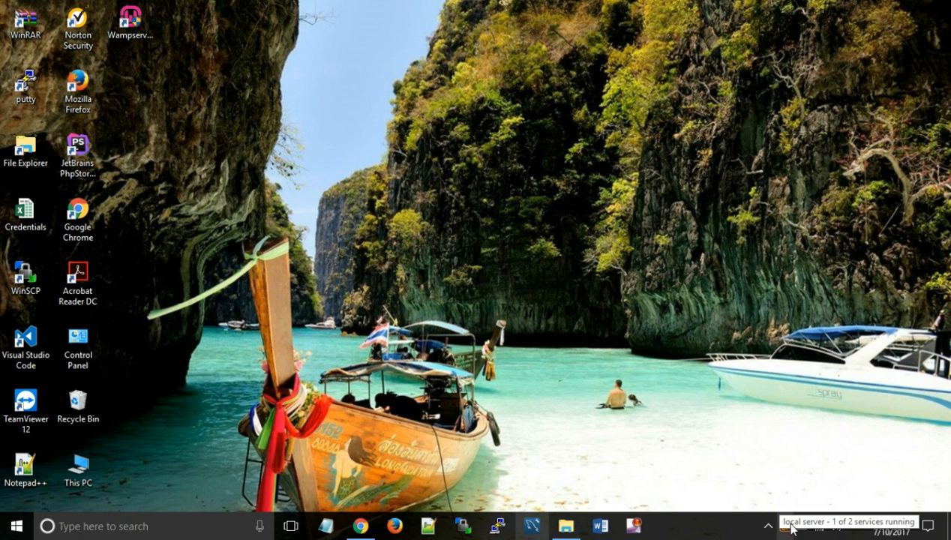
pyautogui.click(747, 406)
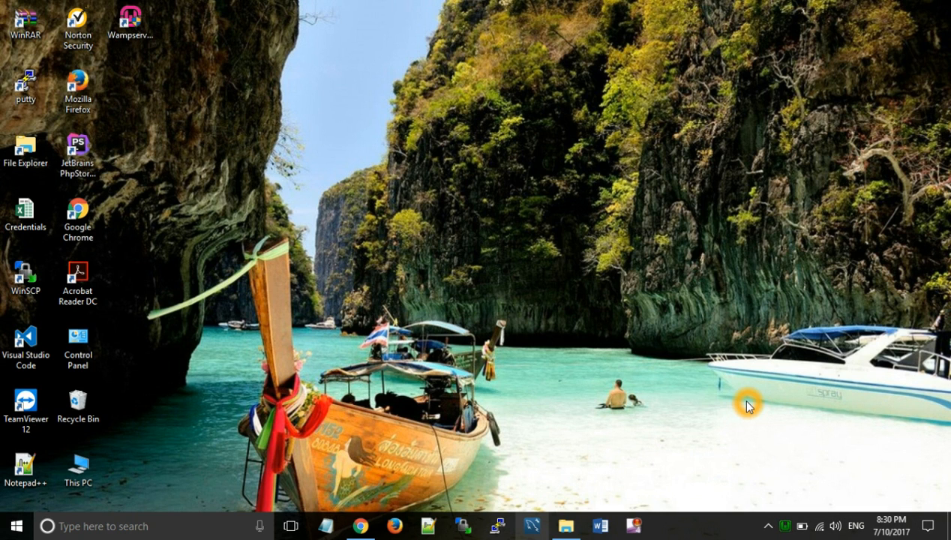
pyautogui.click(784, 529)
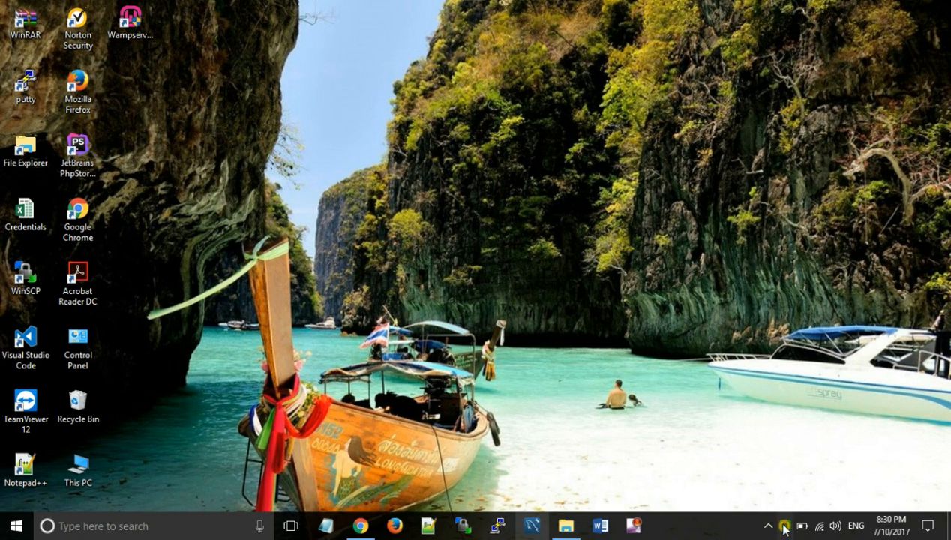
pyautogui.click(785, 529)
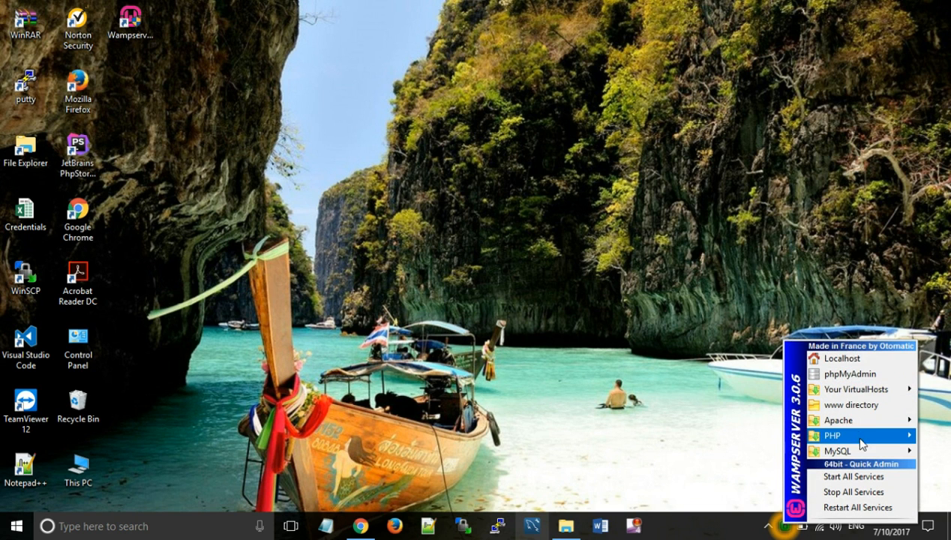
pyautogui.click(671, 280)
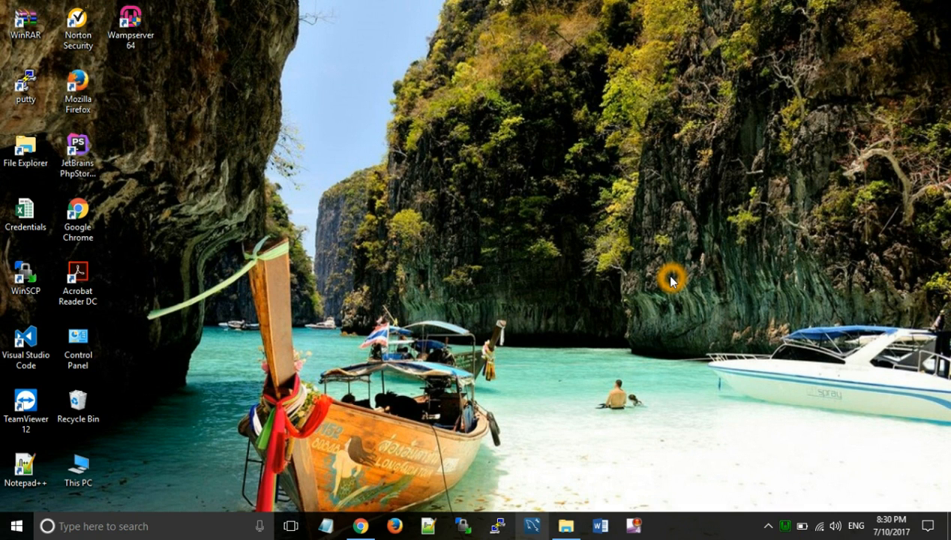
# Download the WordPress 4.8 zip from the wordpress.org download tab
pyautogui.click(361, 526)
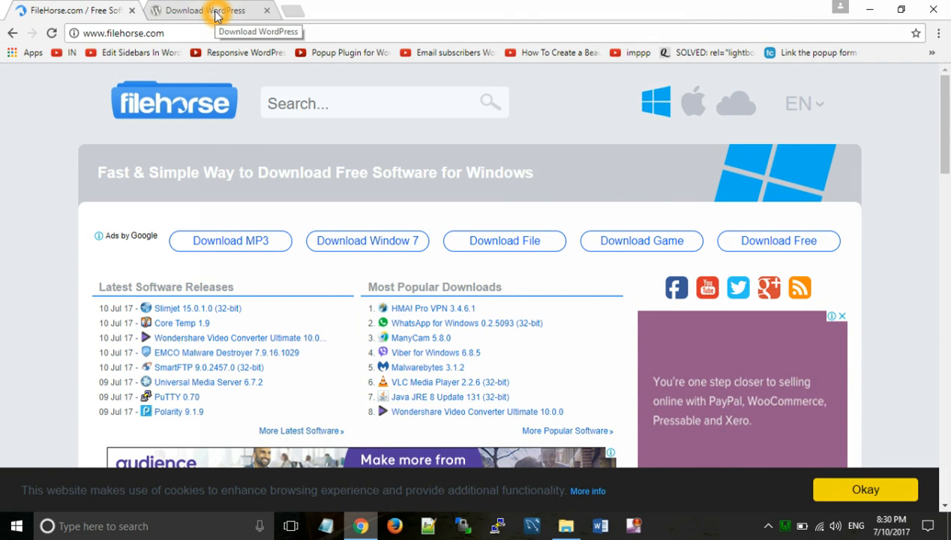
pyautogui.click(216, 15)
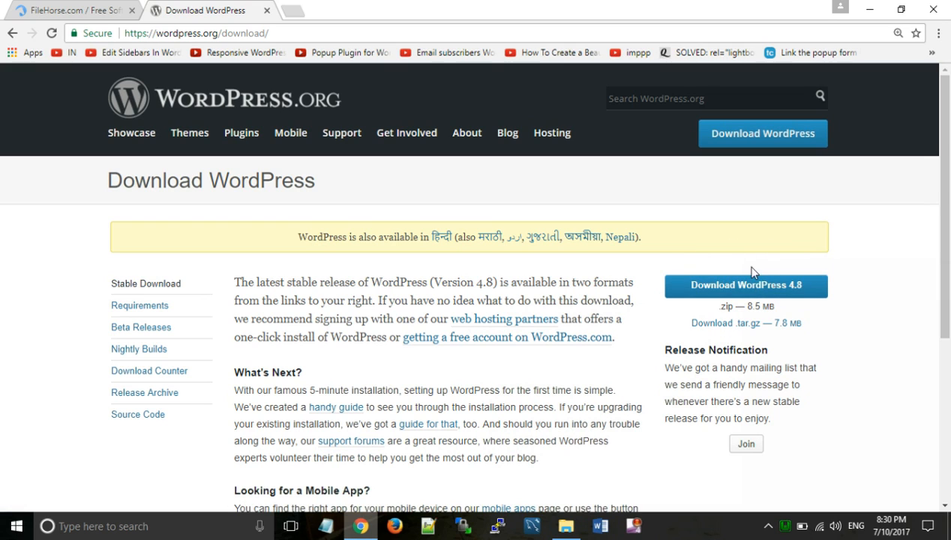
pyautogui.click(740, 290)
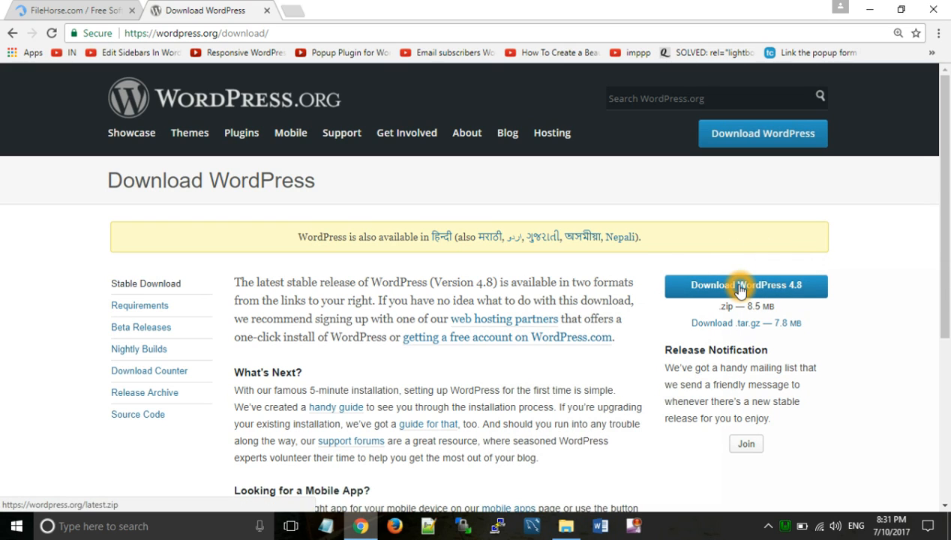
pyautogui.click(739, 289)
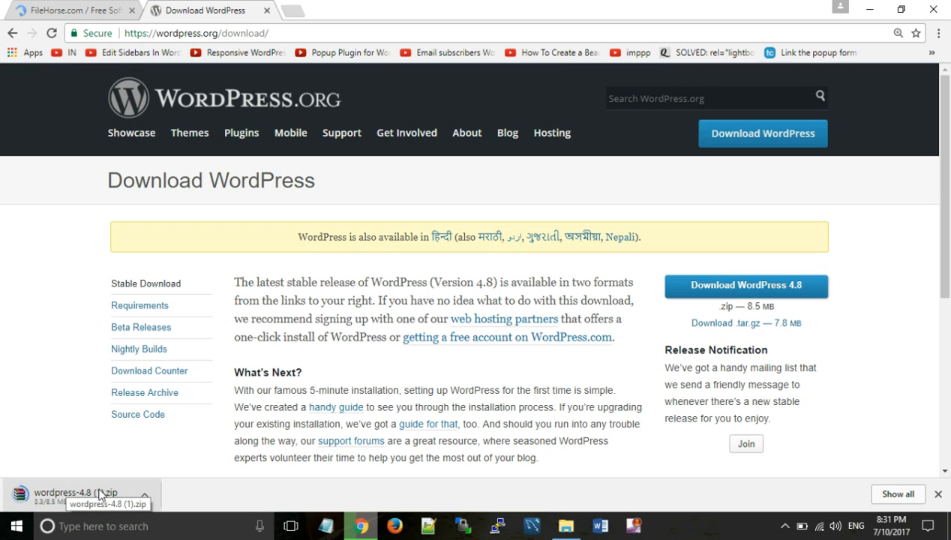
# Show the downloaded WordPress zip in the Downloads folder
pyautogui.click(186, 460)
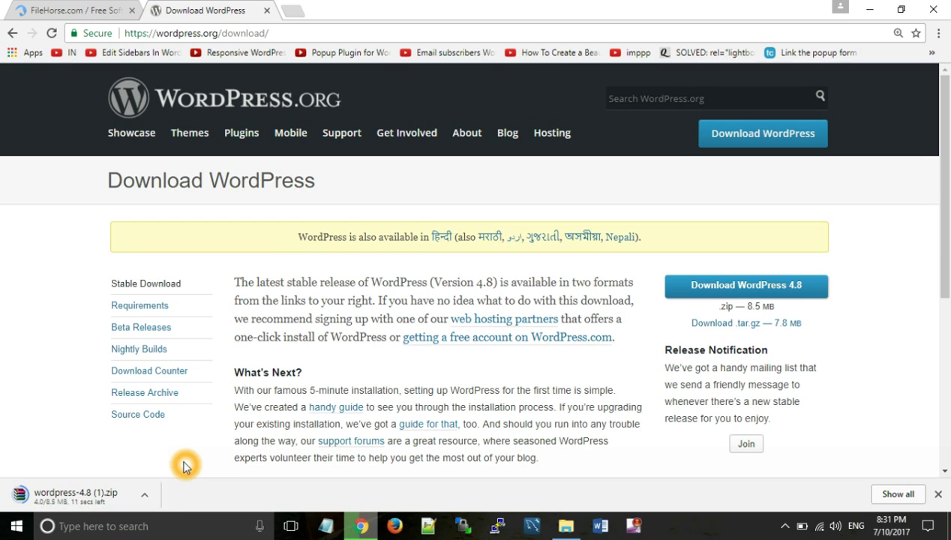
pyautogui.click(237, 273)
pyautogui.click(215, 137)
pyautogui.click(594, 328)
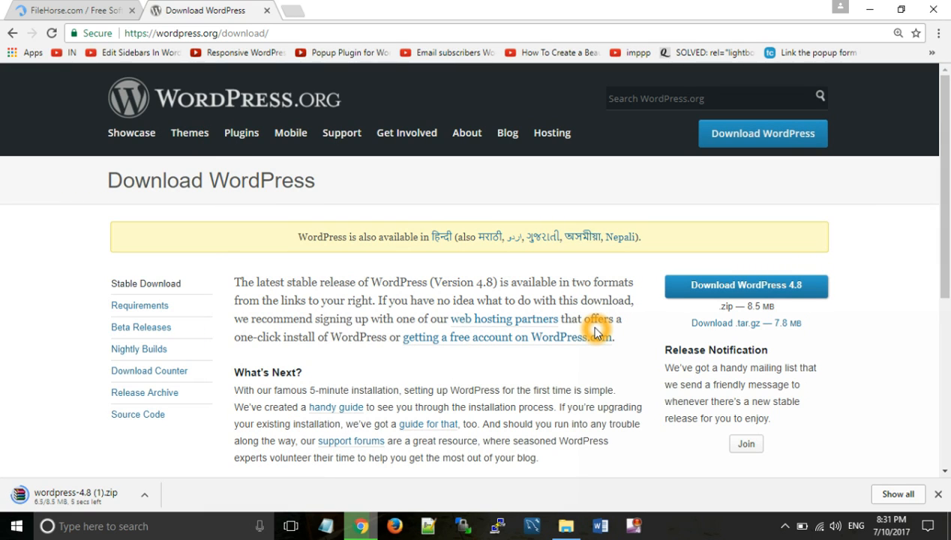
# Extract the wordpress-4.8 archive into a wordpress-4.8 folder in Downloads
pyautogui.press('super+d')
pyautogui.click(449, 302)
pyautogui.click(540, 466)
pyautogui.click(564, 524)
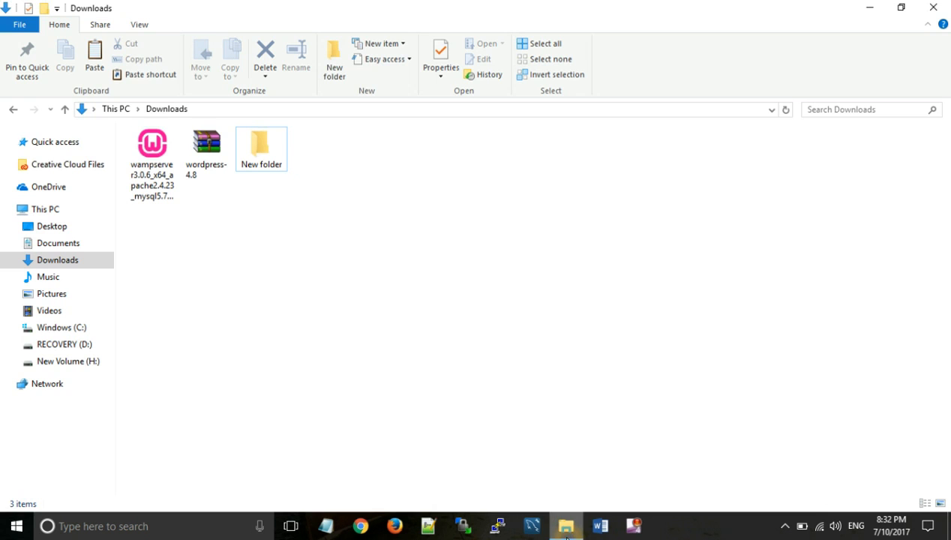
pyautogui.click(322, 253)
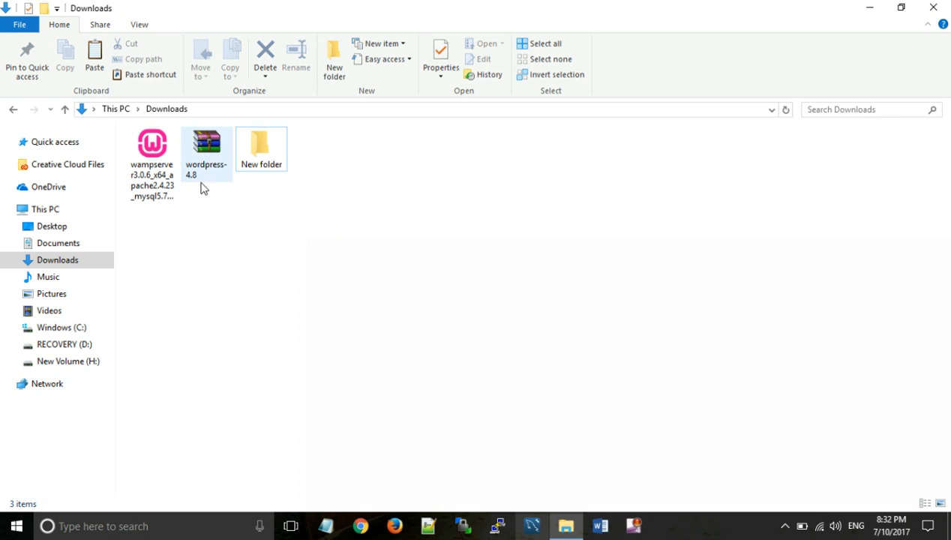
pyautogui.click(215, 155)
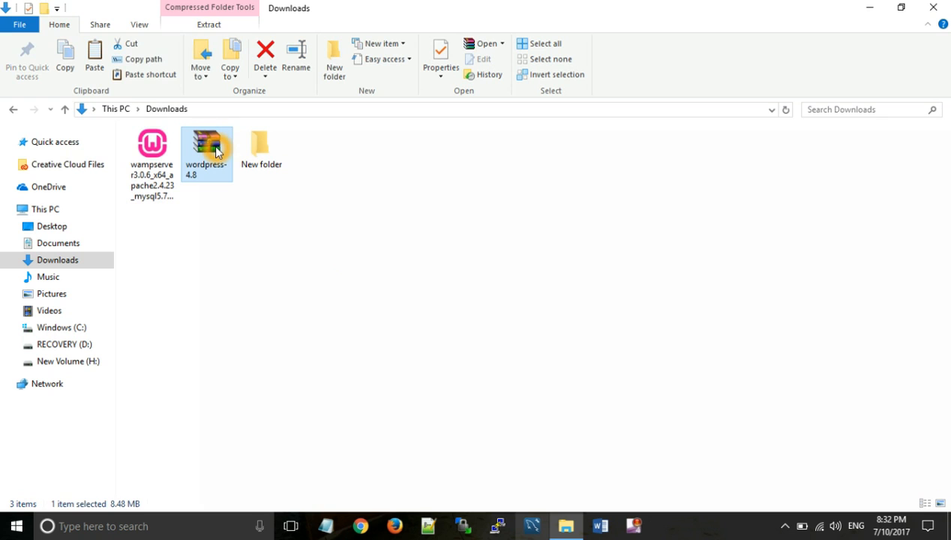
pyautogui.rightClick(216, 148)
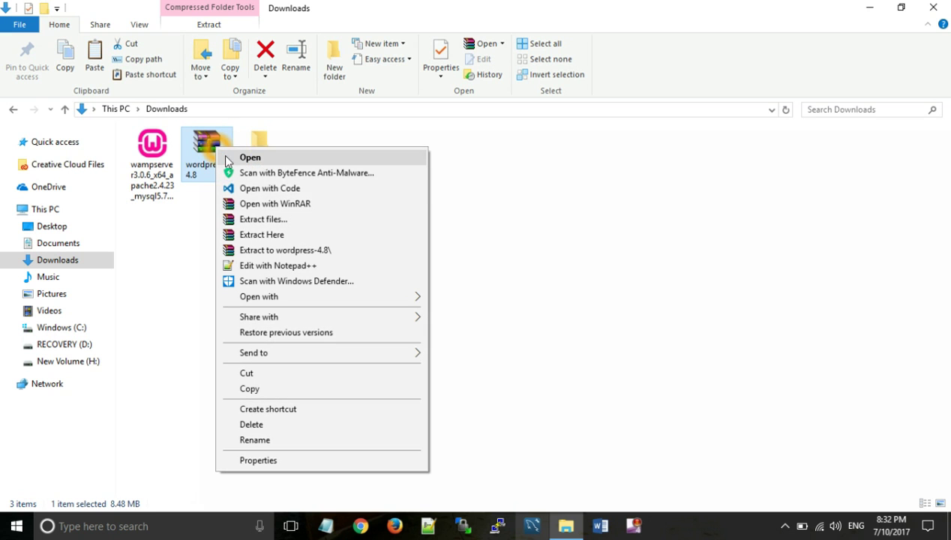
pyautogui.click(286, 251)
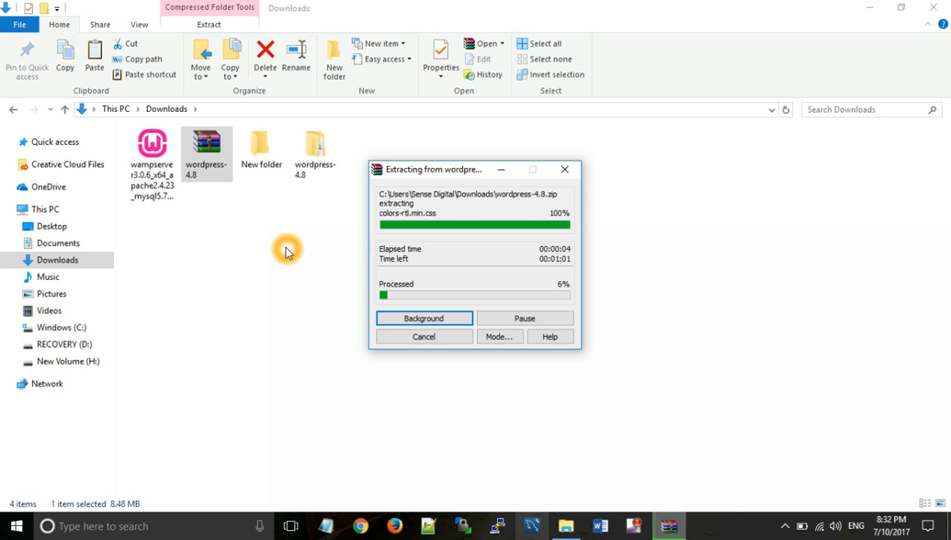
# Browse into wordpress-4.8 and its inner wordpress folder of site files
pyautogui.click(316, 151)
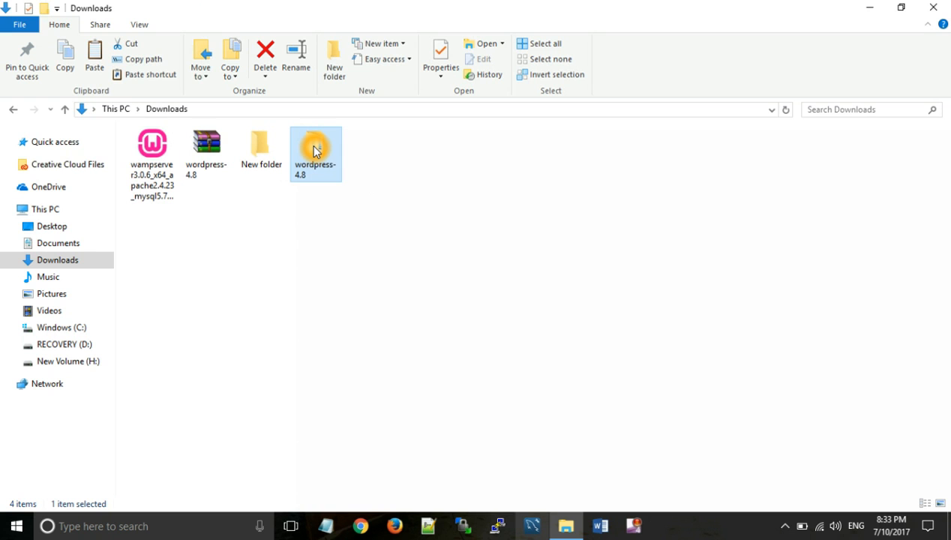
pyautogui.doubleClick(316, 151)
pyautogui.doubleClick(270, 155)
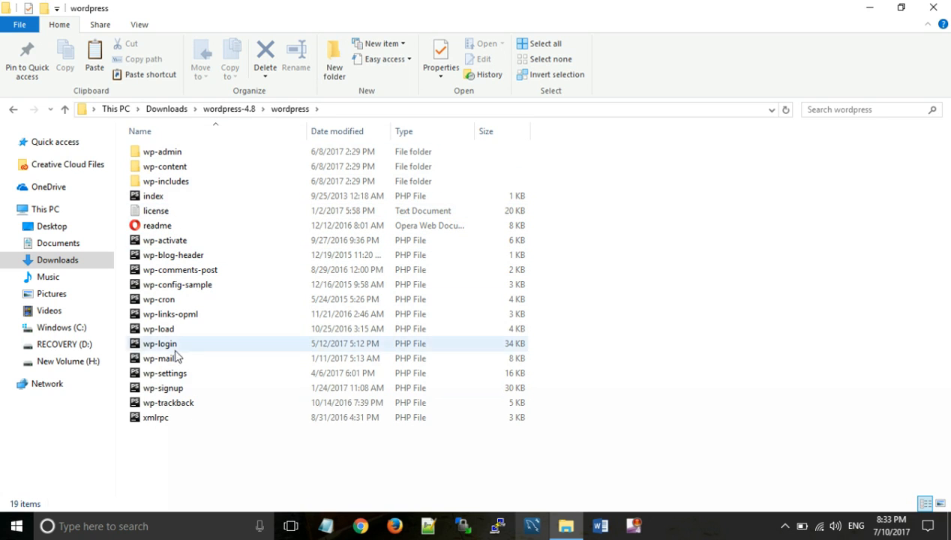
# Browse to the wamp64 folder on the Windows (C:) drive
pyautogui.click(214, 333)
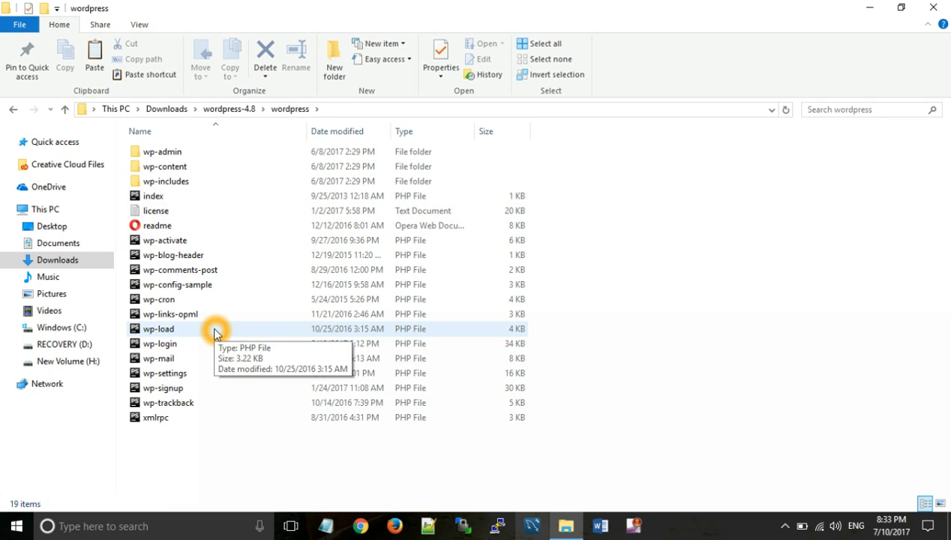
pyautogui.click(65, 330)
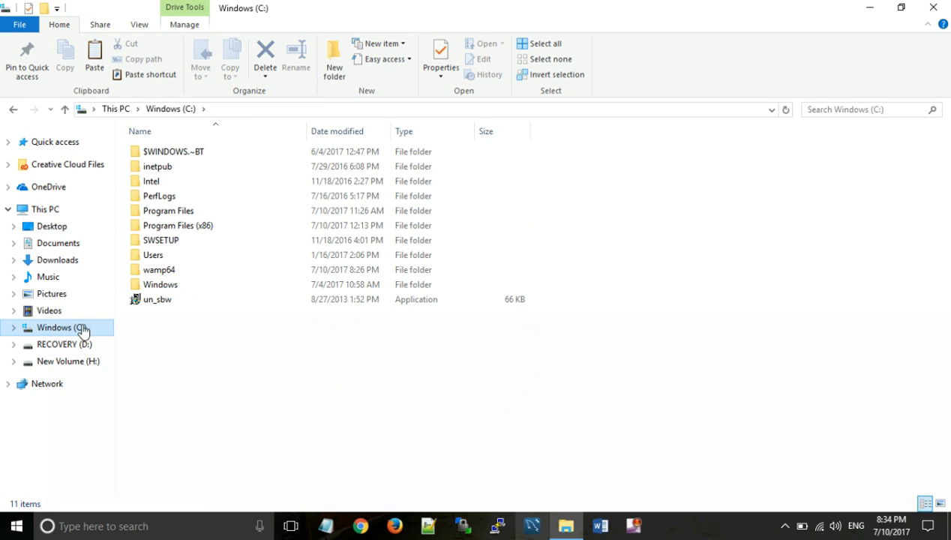
pyautogui.doubleClick(155, 271)
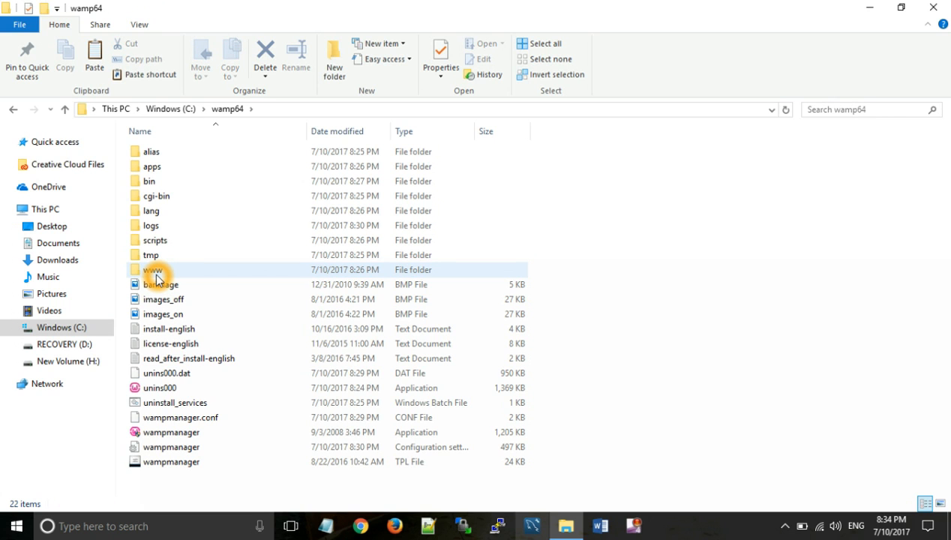
pyautogui.click(224, 110)
pyautogui.click(229, 110)
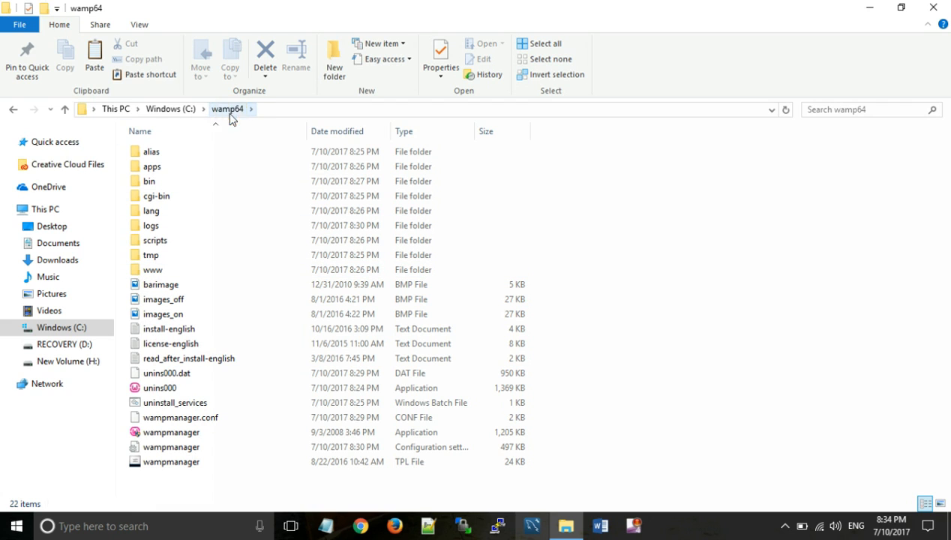
pyautogui.click(153, 270)
pyautogui.doubleClick(154, 270)
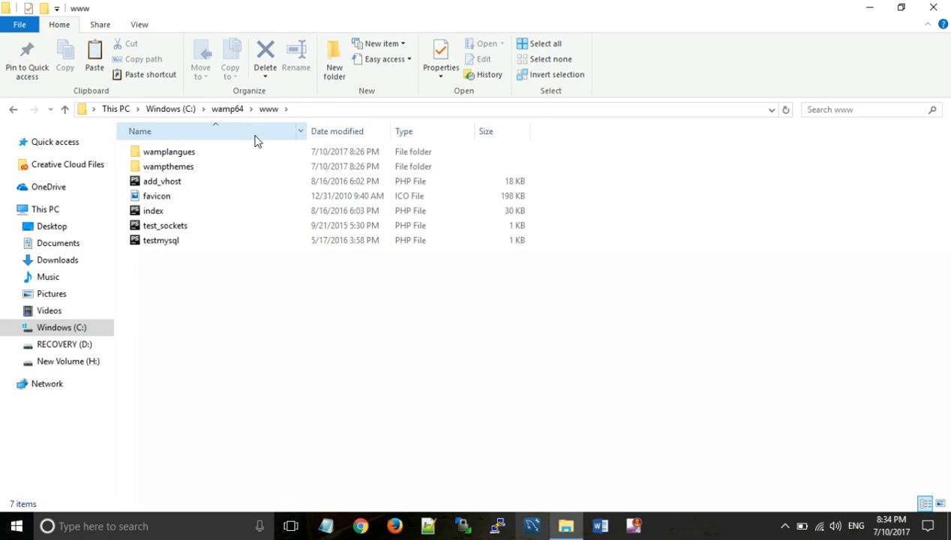
pyautogui.click(332, 71)
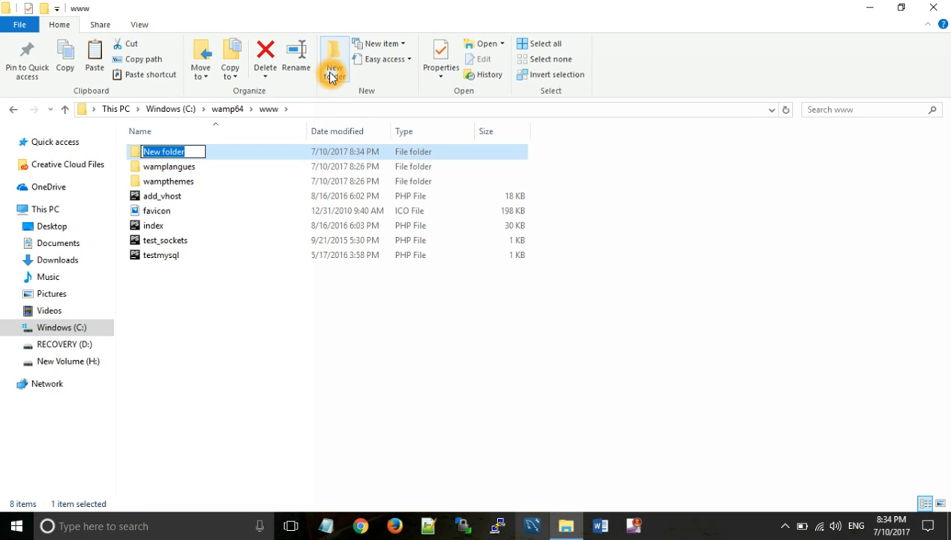
pyautogui.write('sample')
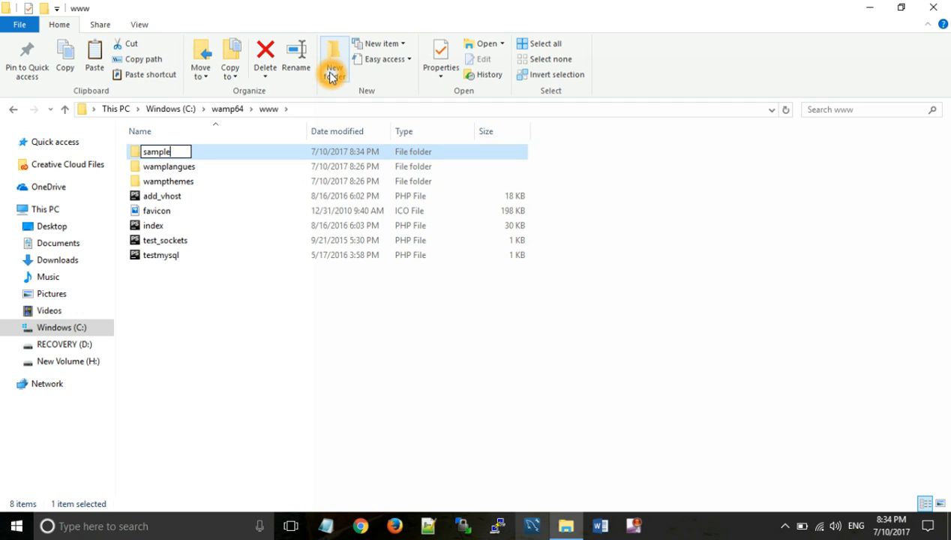
pyautogui.write('.com')
pyautogui.click(267, 376)
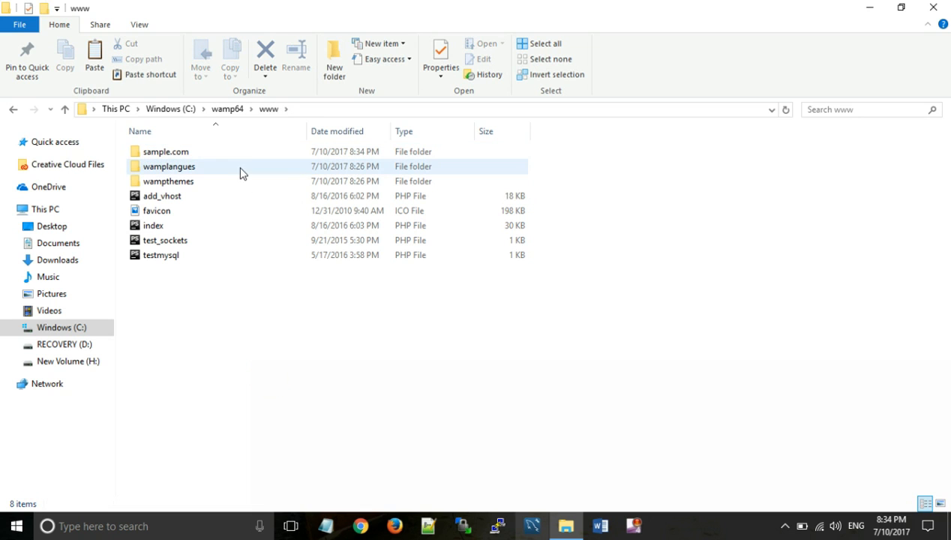
pyautogui.doubleClick(184, 153)
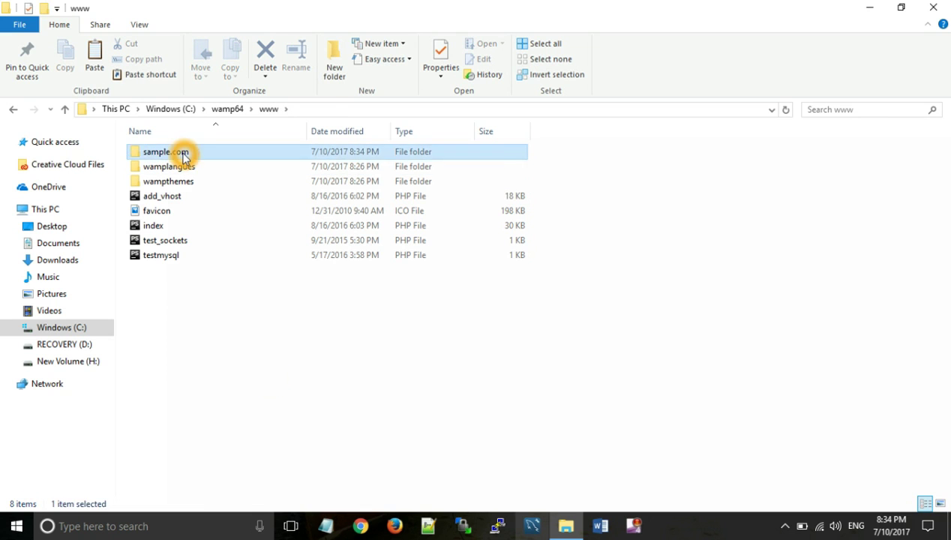
pyautogui.click(269, 109)
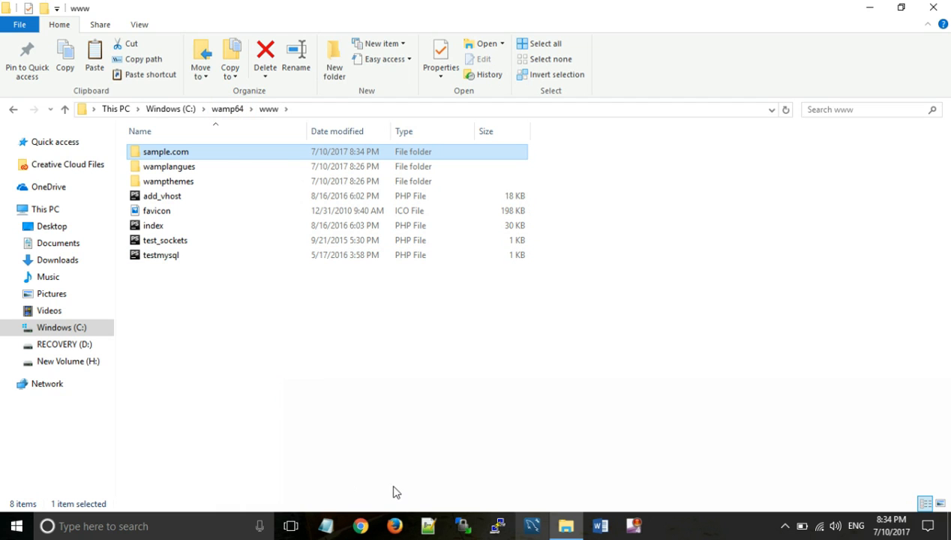
# Select and copy all 19 files and folders inside Downloads\wordpress-4.8\wordpress
pyautogui.click(63, 260)
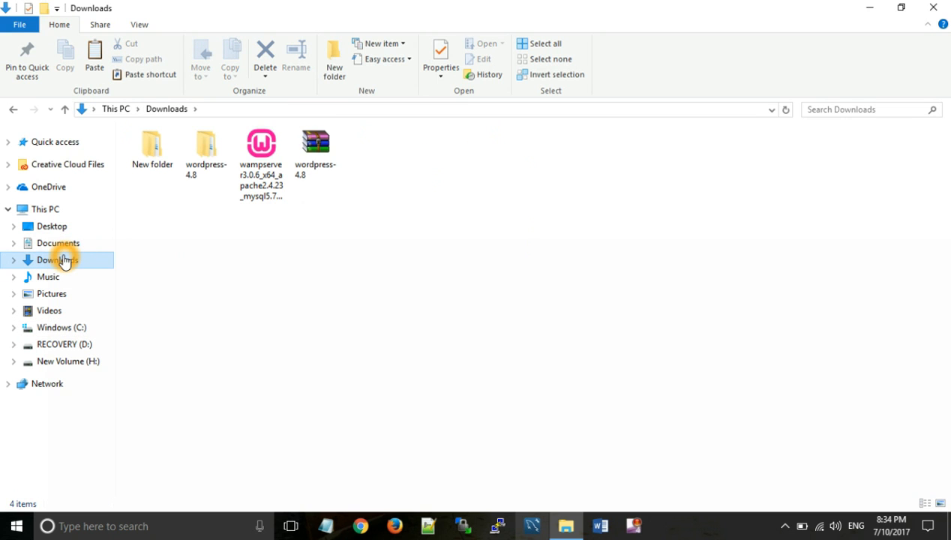
pyautogui.doubleClick(210, 154)
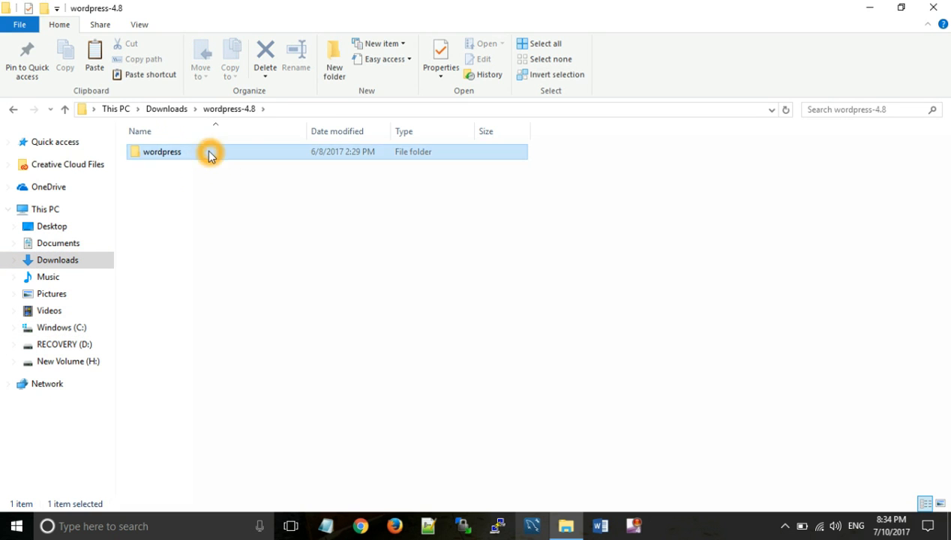
pyautogui.doubleClick(210, 154)
pyautogui.click(240, 399)
pyautogui.hotkey('ctrl', 'a')
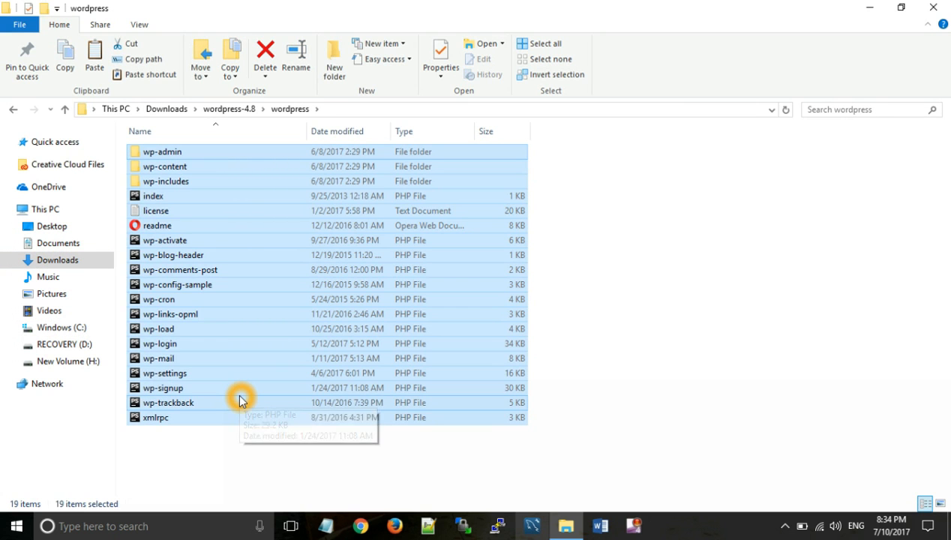
pyautogui.rightClick(240, 394)
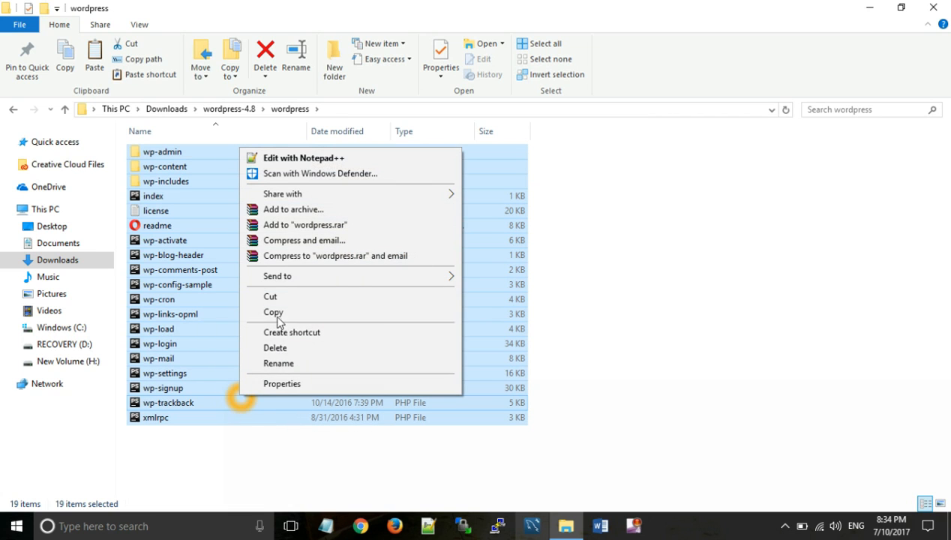
pyautogui.click(284, 313)
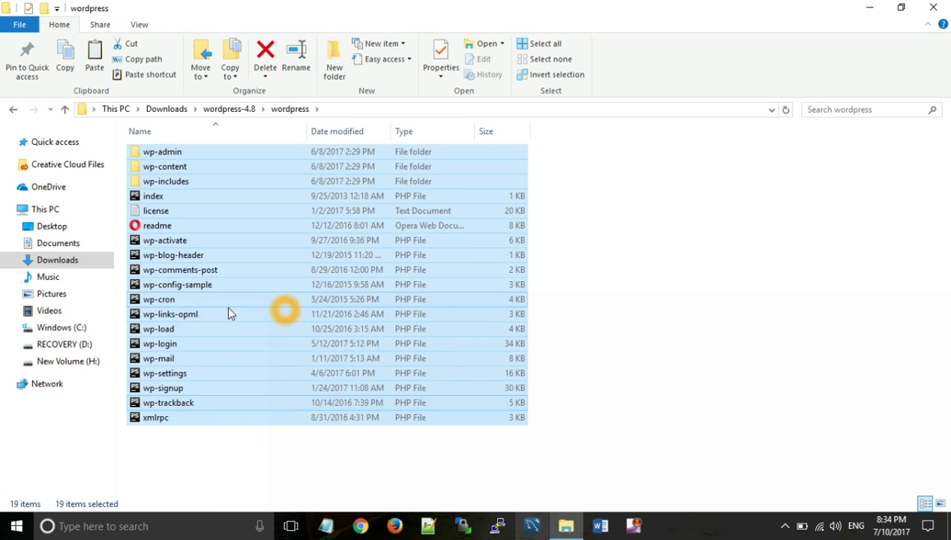
# Paste the copied WordPress files into C:\wamp64\www\sample.com
pyautogui.click(88, 330)
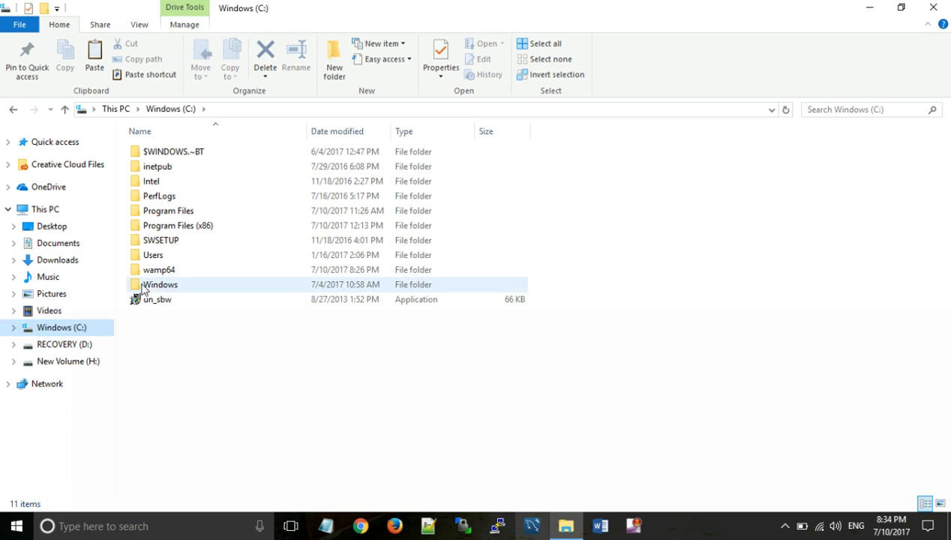
pyautogui.click(160, 271)
pyautogui.doubleClick(160, 270)
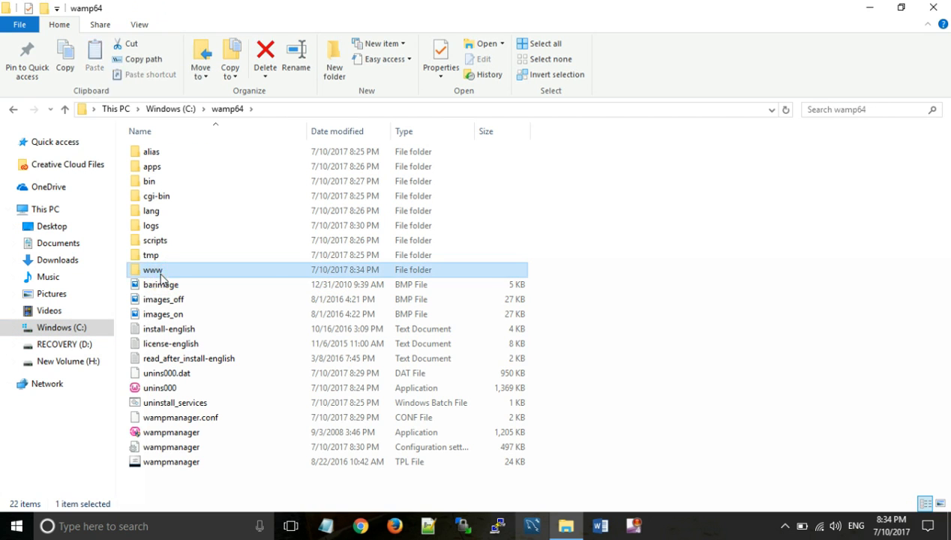
pyautogui.doubleClick(156, 272)
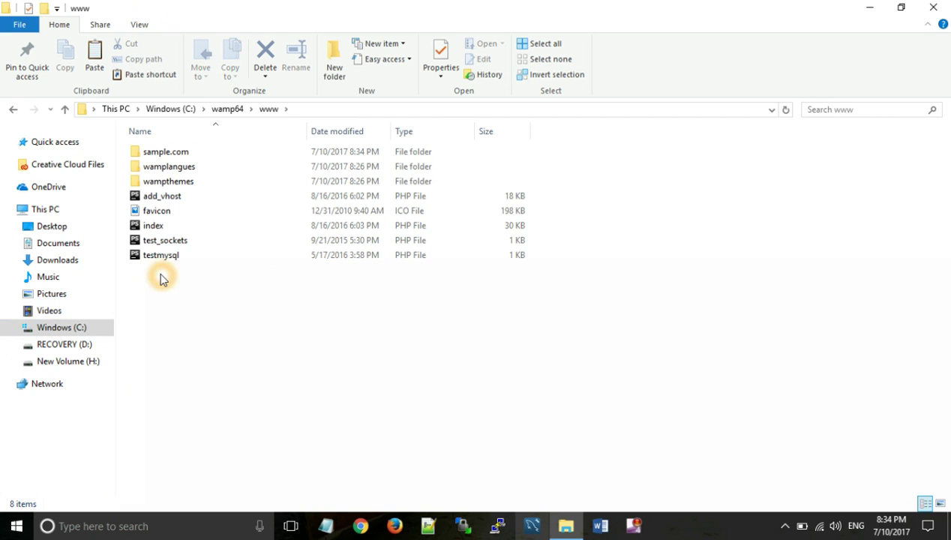
pyautogui.doubleClick(178, 153)
pyautogui.click(252, 340)
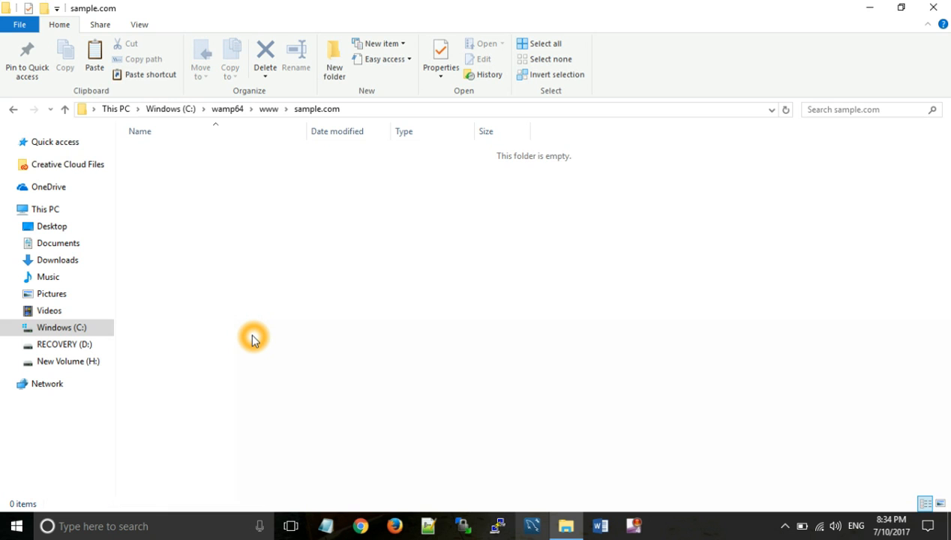
pyautogui.hotkey('ctrl', 'v')
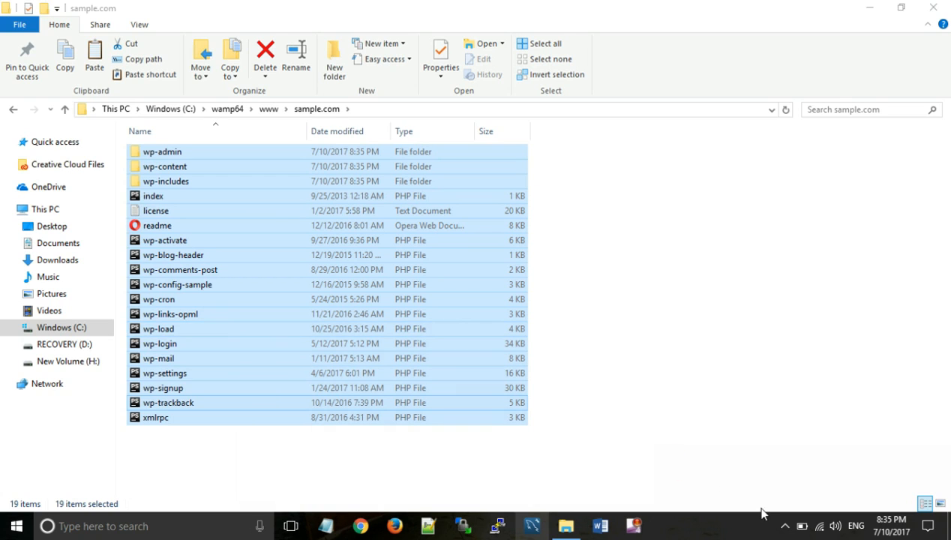
# From the WampServer tray menu, open Apache's httpd-vhosts.conf in Notepad
pyautogui.click(786, 527)
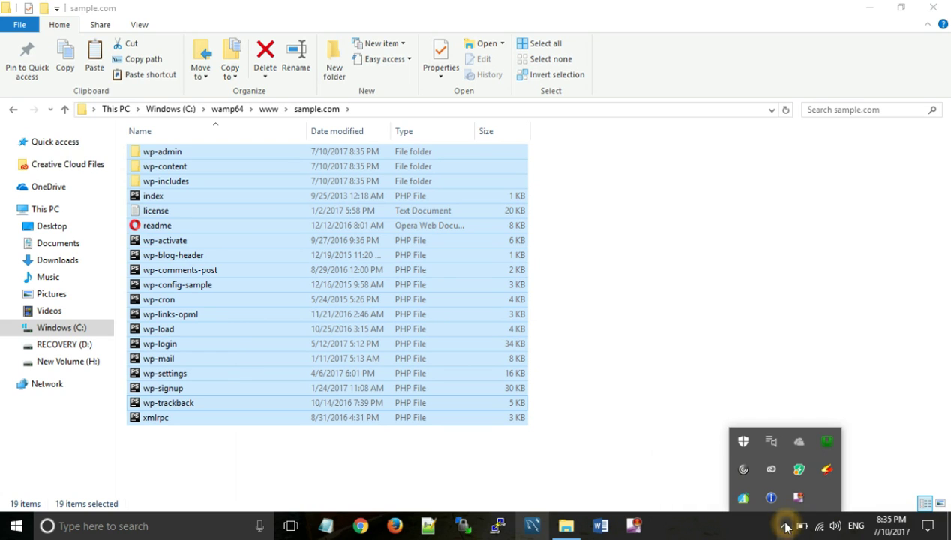
pyautogui.click(824, 446)
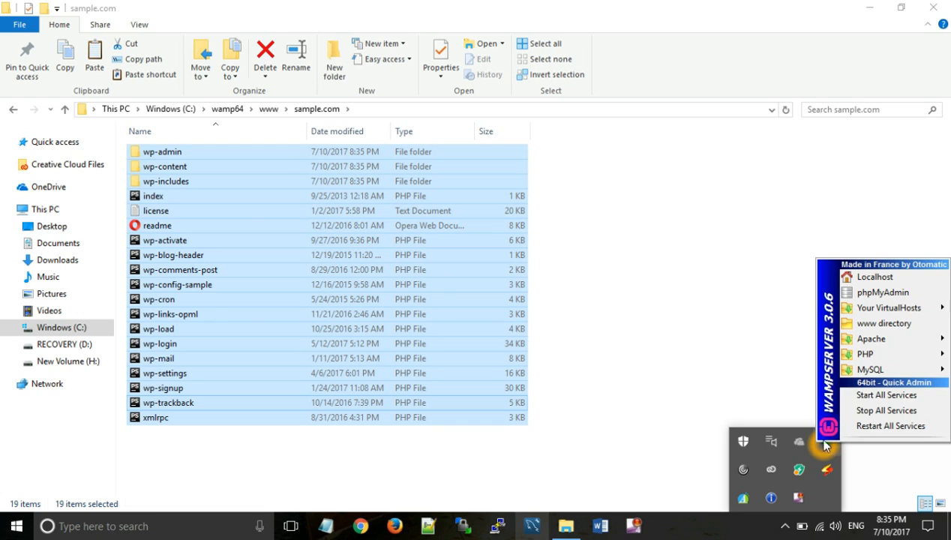
pyautogui.moveTo(885, 340)
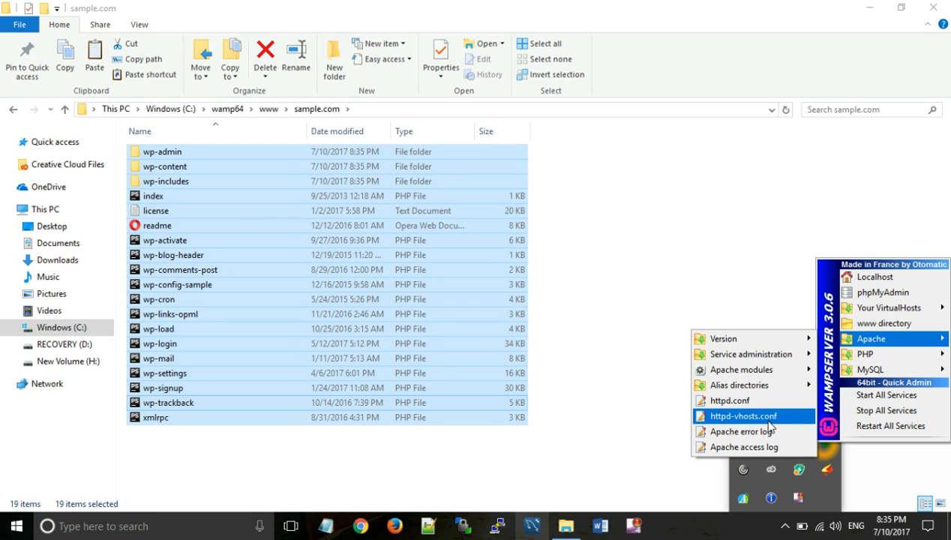
pyautogui.click(769, 424)
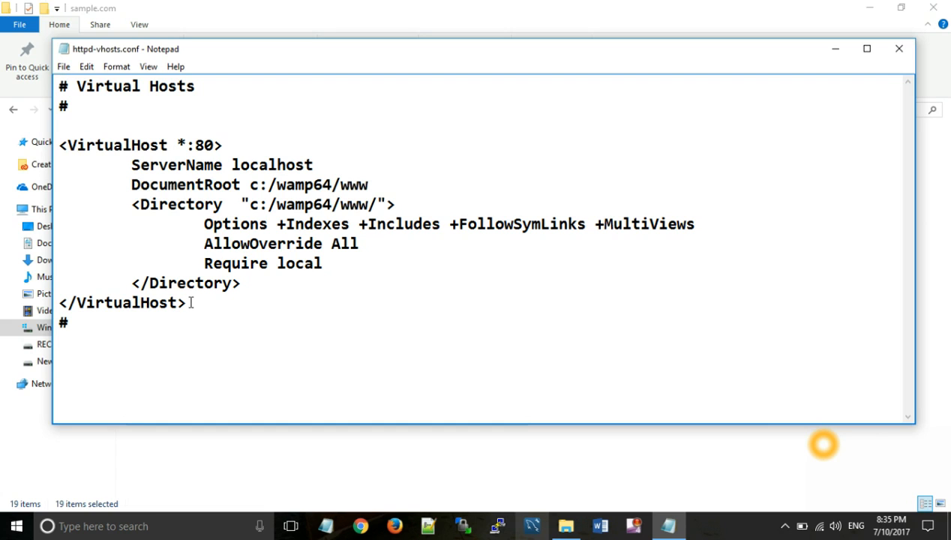
# Select and copy the default localhost VirtualHost block in httpd-vhosts.conf
pyautogui.moveTo(191, 303); pyautogui.dragTo(107, 189)
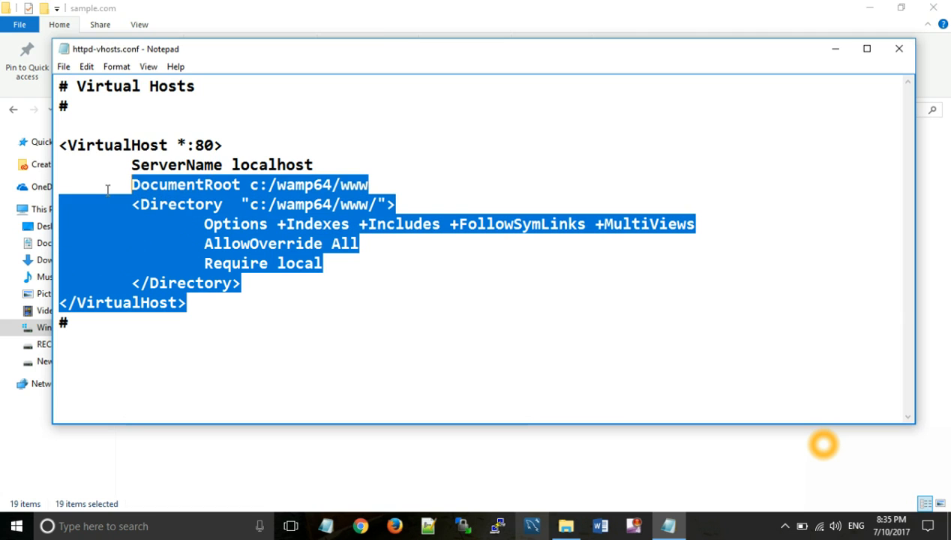
pyautogui.moveTo(107, 189); pyautogui.dragTo(64, 140)
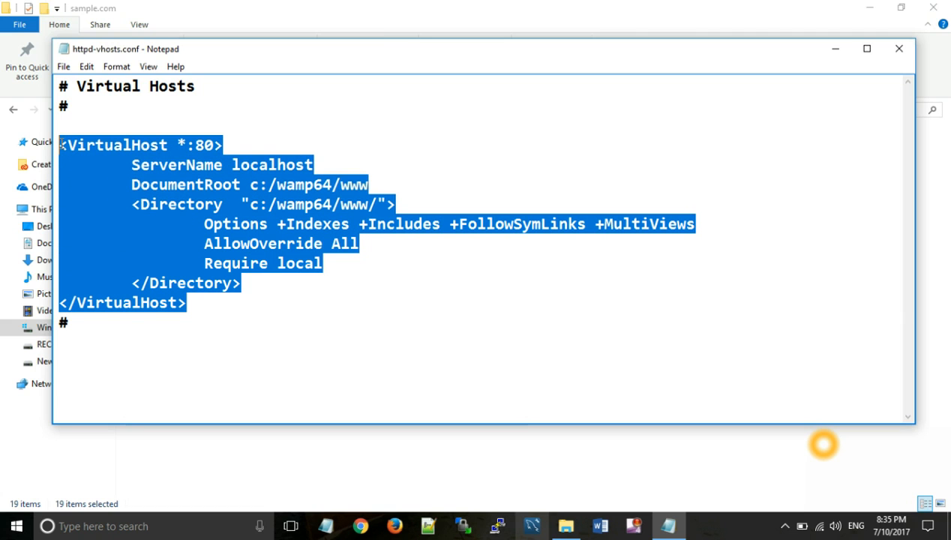
pyautogui.rightClick(62, 145)
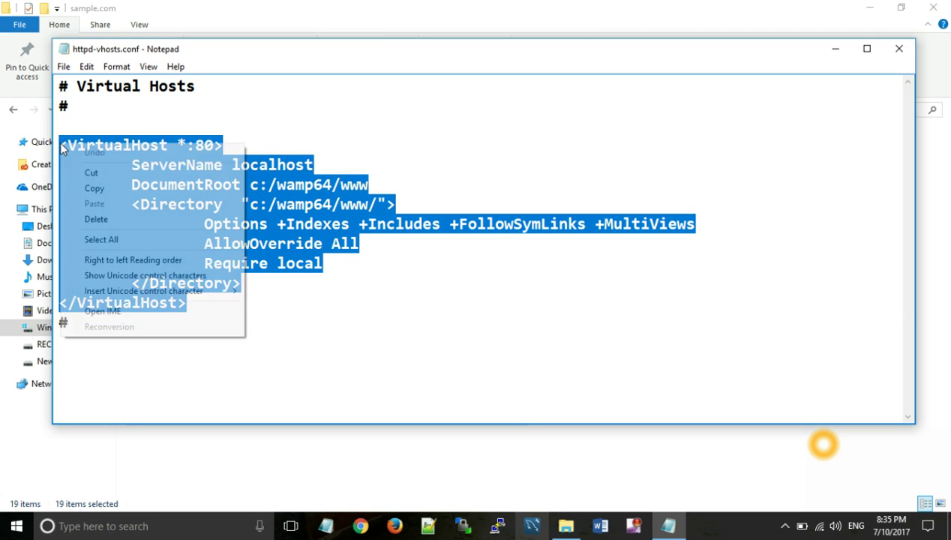
pyautogui.click(102, 189)
# Paste a duplicate VirtualHost block below the original after the last # line
pyautogui.click(90, 328)
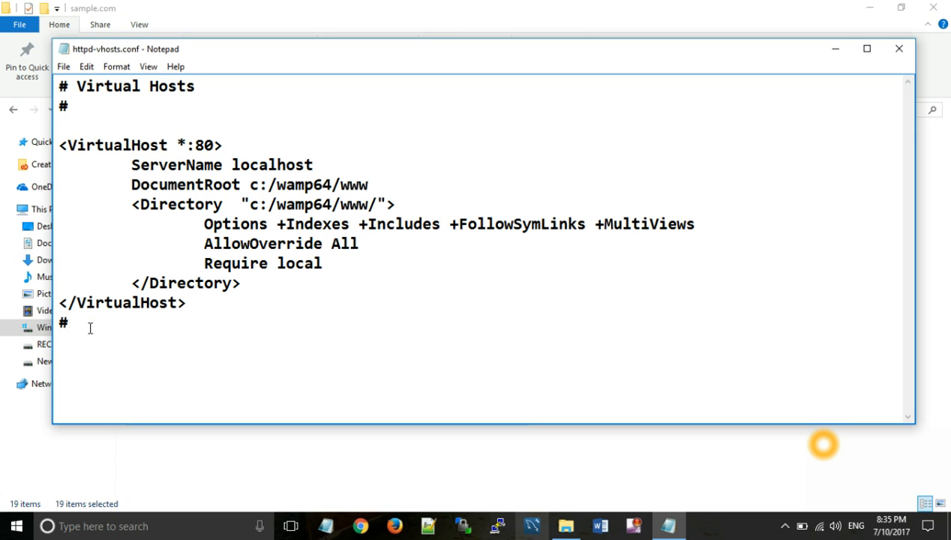
pyautogui.press('Return')
pyautogui.press('Return')
pyautogui.hotkey('ctrl', 'v')
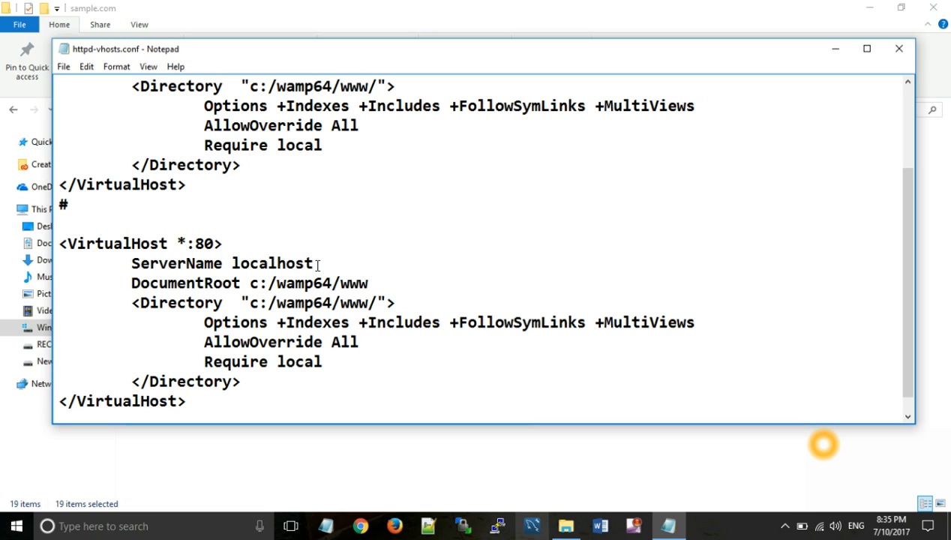
# Return to the www folder in File Explorer and start renaming sample.com to grab its name
pyautogui.click(835, 49)
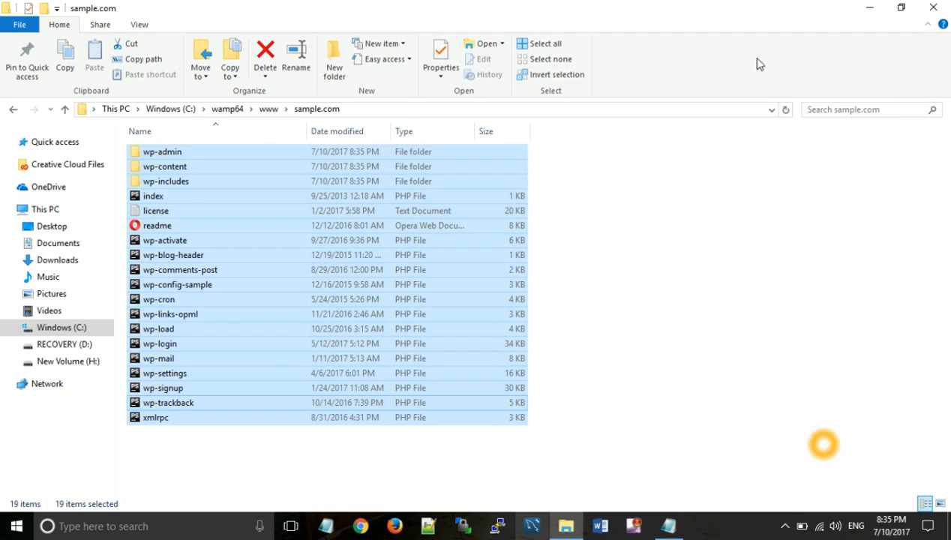
pyautogui.click(269, 108)
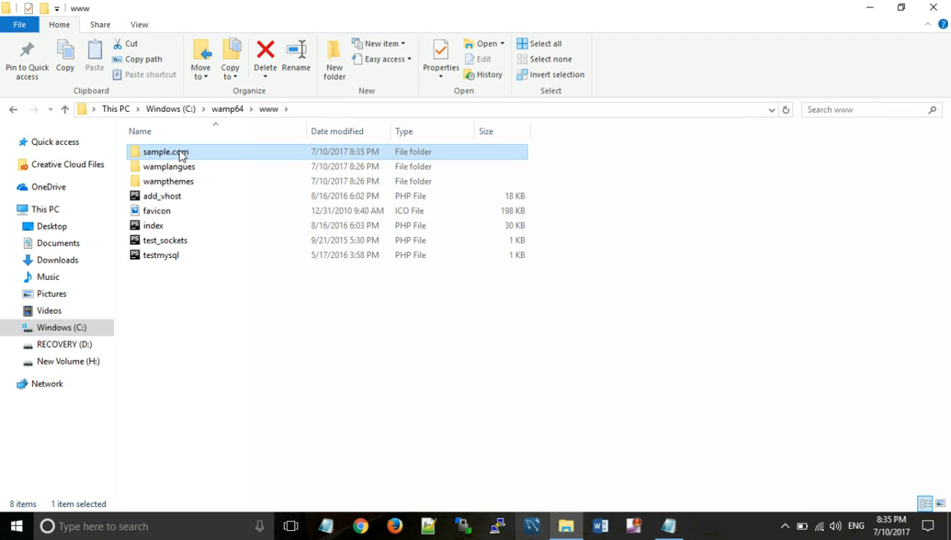
pyautogui.moveTo(165, 152)
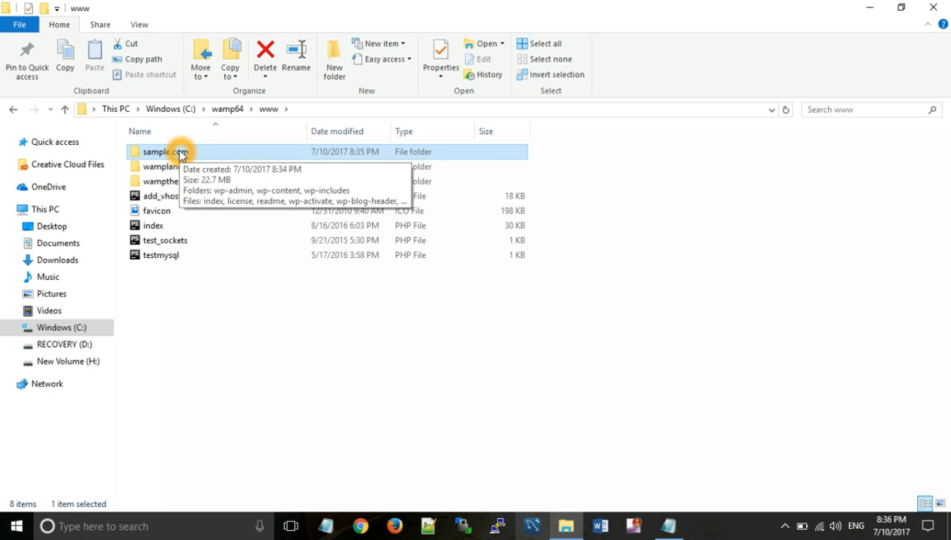
pyautogui.rightClick(180, 155)
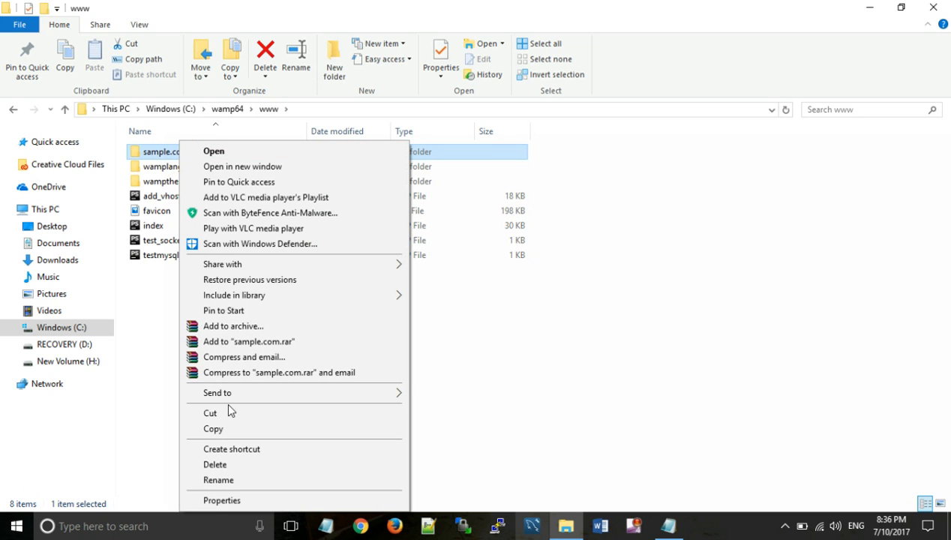
pyautogui.click(514, 424)
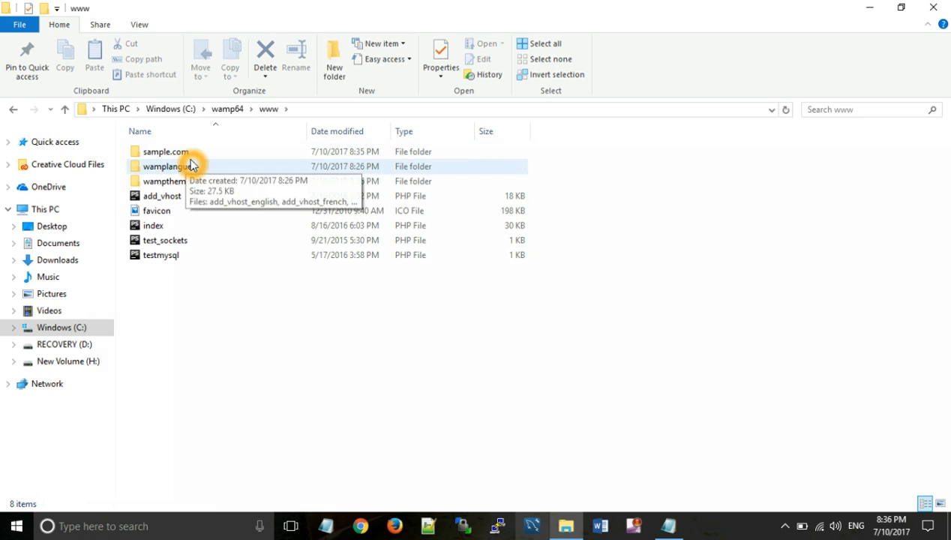
pyautogui.click(188, 151)
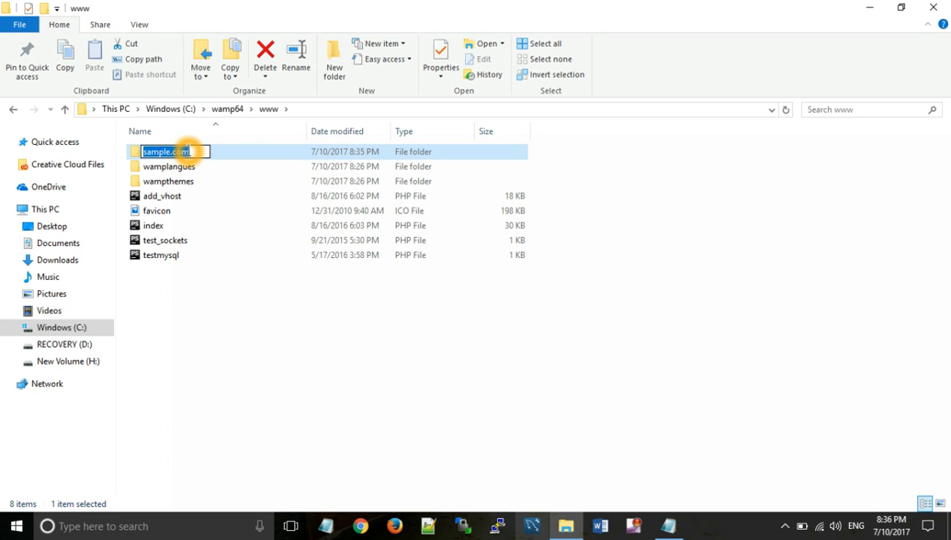
# Make the second VirtualHost use ServerName sample.com and c:/wamp64/www/sample.com paths
pyautogui.click(668, 525)
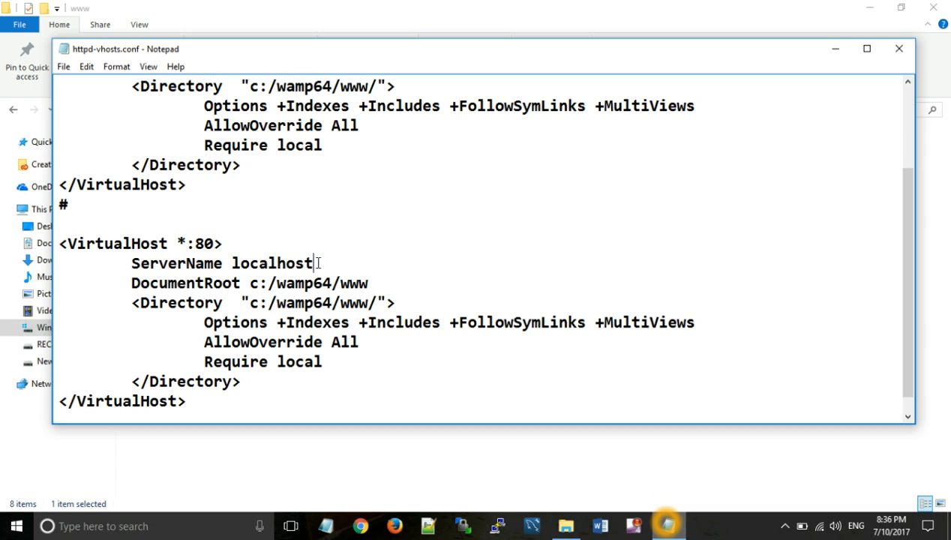
pyautogui.moveTo(315, 262); pyautogui.dragTo(234, 253)
pyautogui.hotkey('ctrl', 'v')
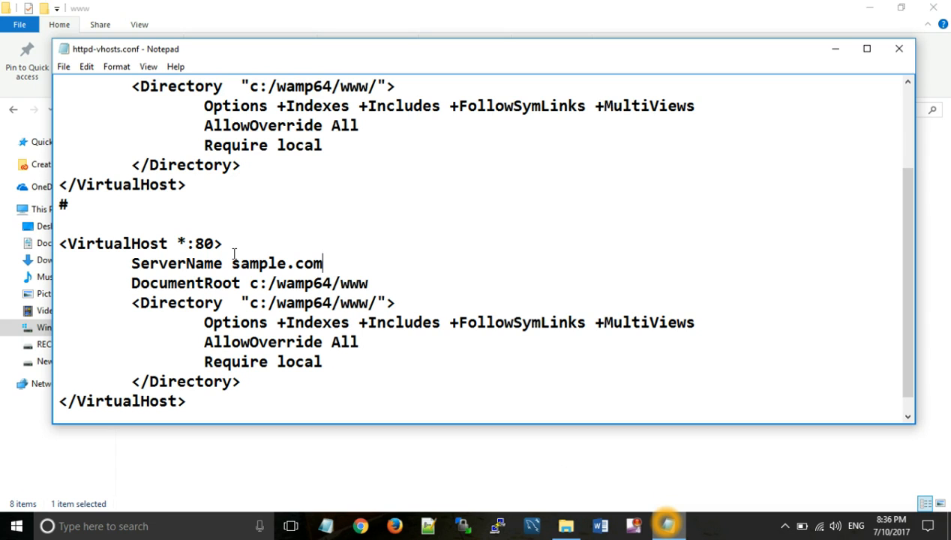
pyautogui.click(377, 282)
pyautogui.hotkey('ctrl', 'v')
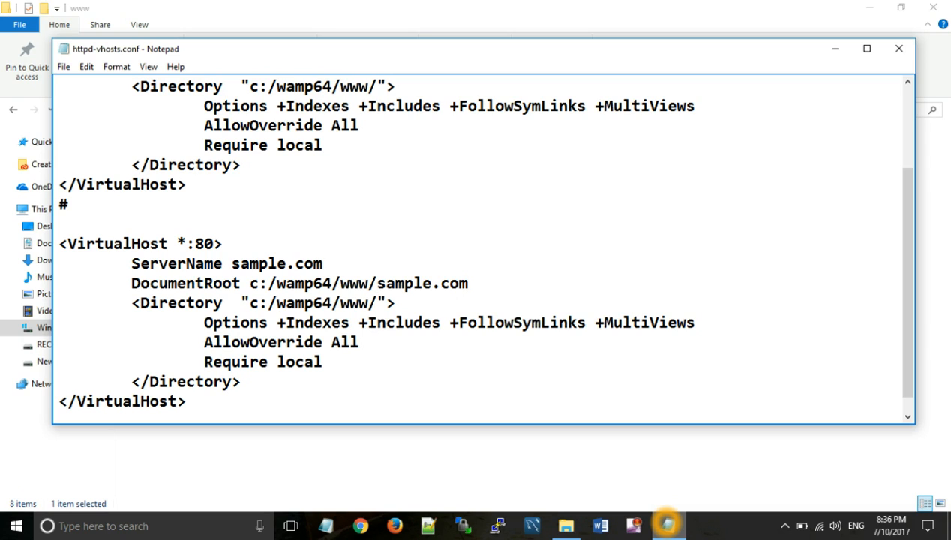
pyautogui.click(377, 302)
pyautogui.hotkey('ctrl', 'v')
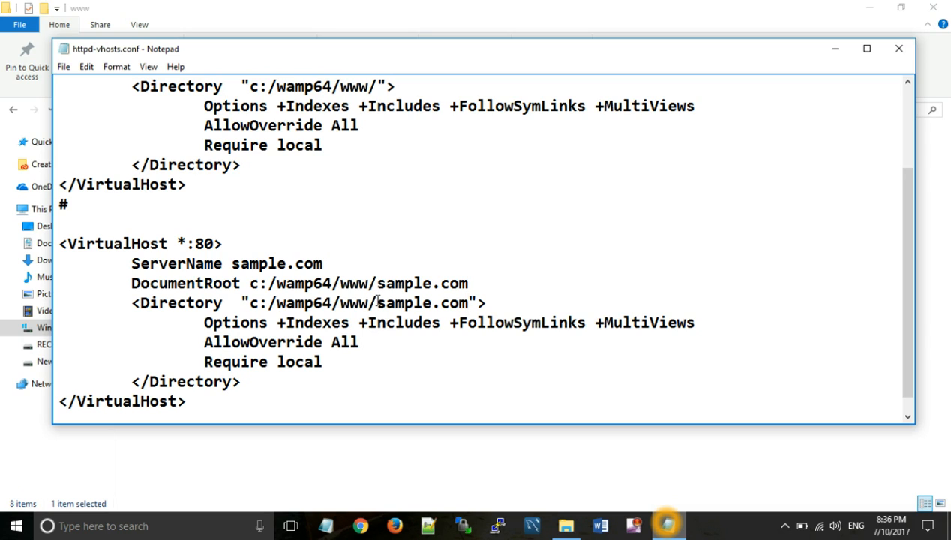
# Save httpd-vhosts.conf and minimize Notepad
pyautogui.click(64, 66)
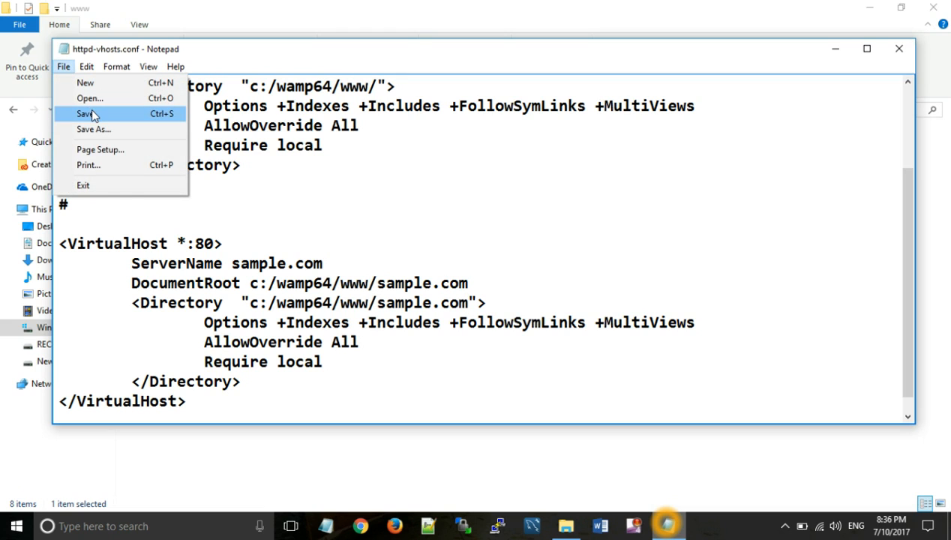
pyautogui.click(94, 115)
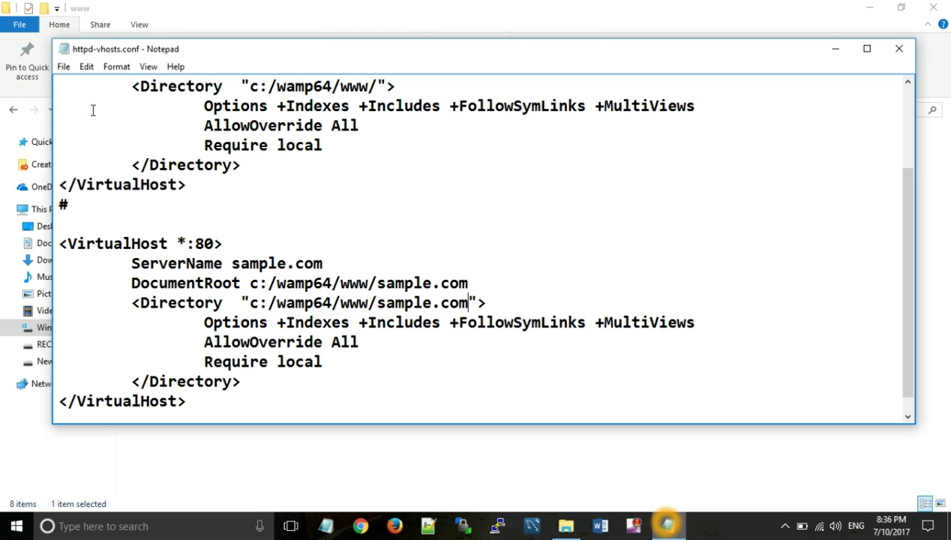
pyautogui.click(840, 52)
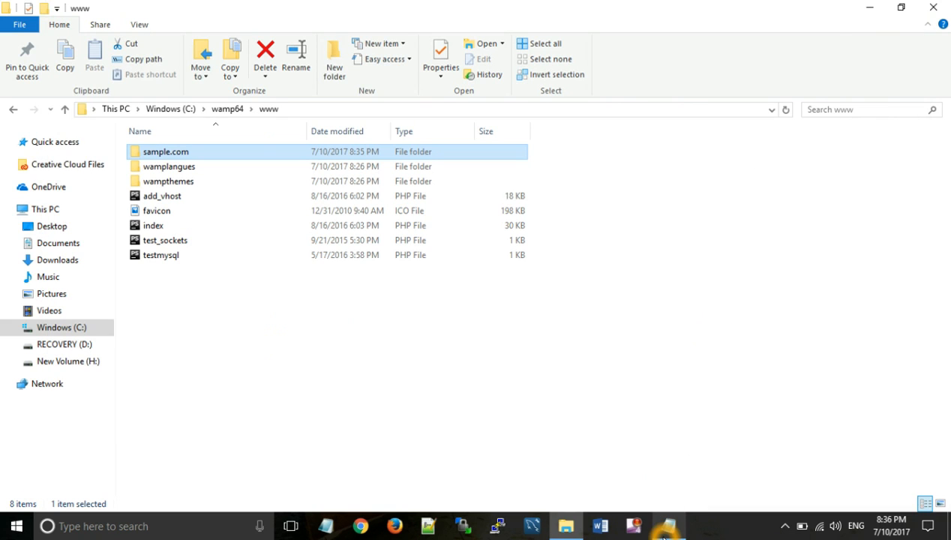
# Launch Notepad as administrator from the taskbar
pyautogui.click(667, 527)
pyautogui.rightClick(664, 534)
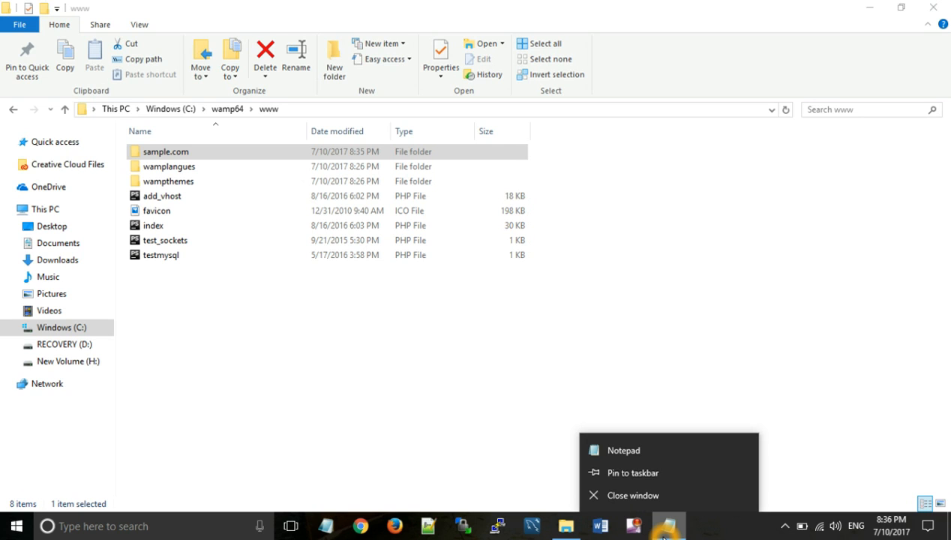
pyautogui.rightClick(643, 460)
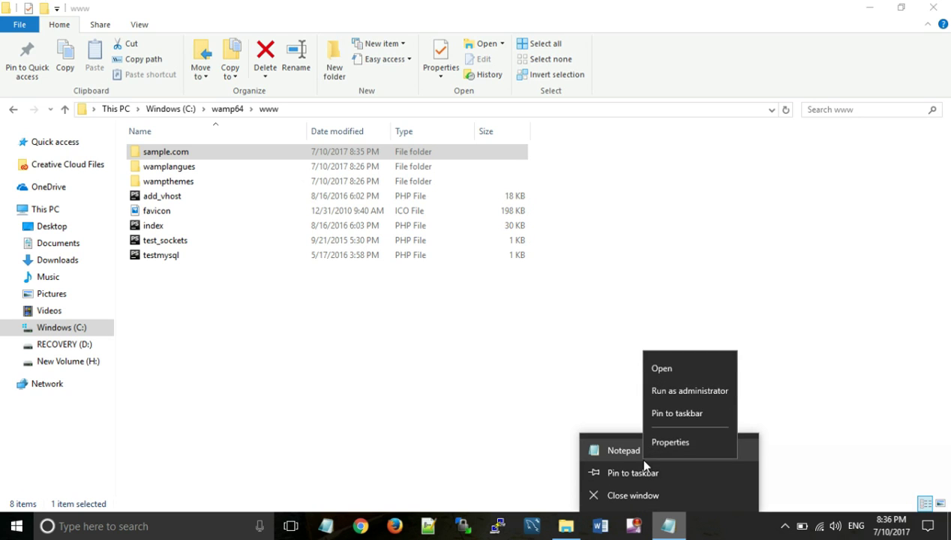
pyautogui.click(675, 390)
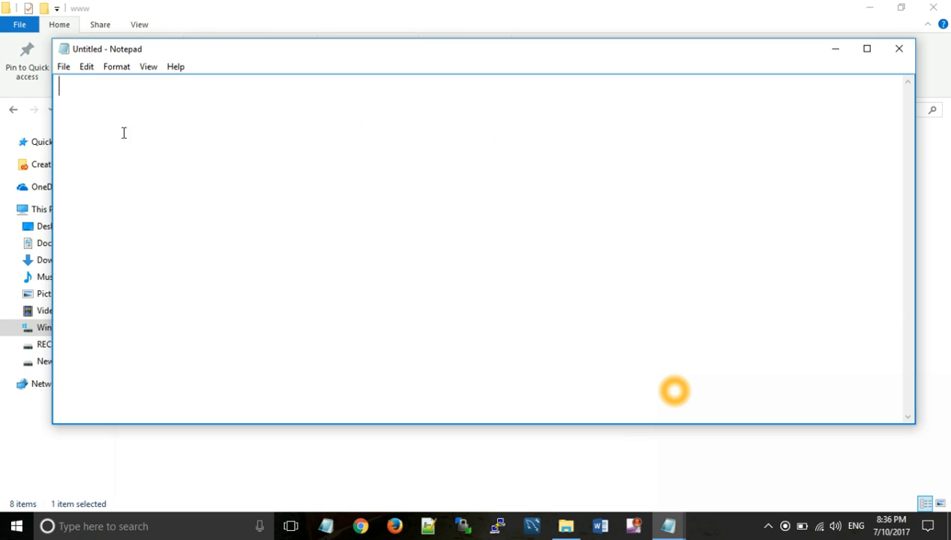
# Open the hosts file from C:\Windows\System32\drivers\etc
pyautogui.click(61, 73)
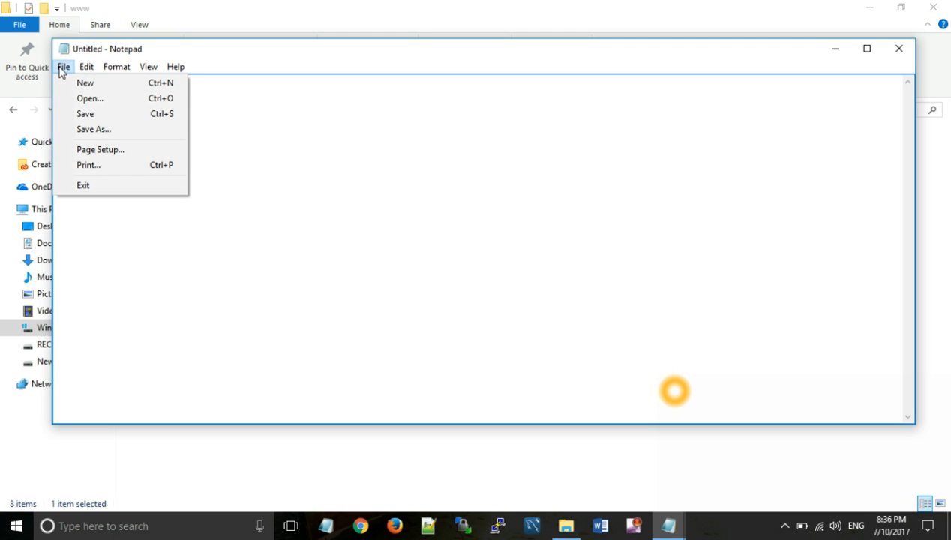
pyautogui.click(86, 99)
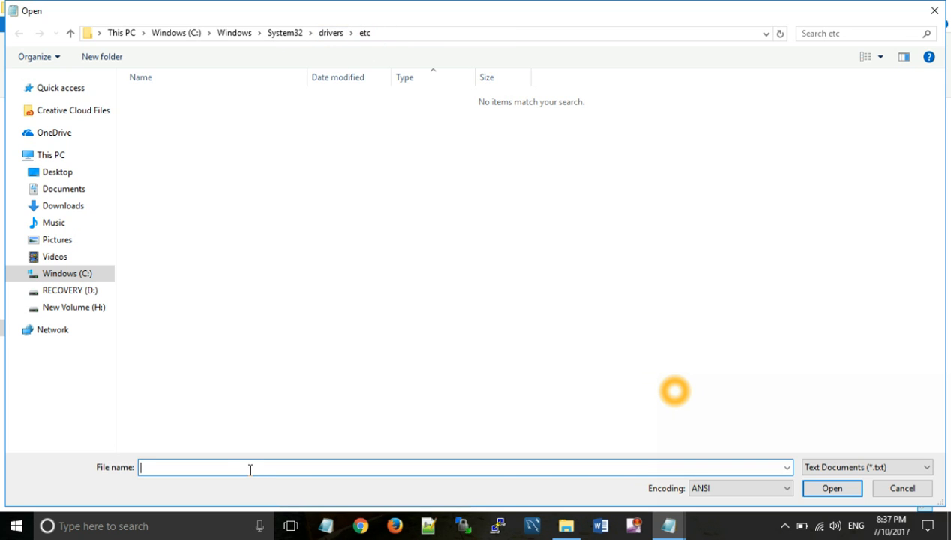
pyautogui.write('hosts')
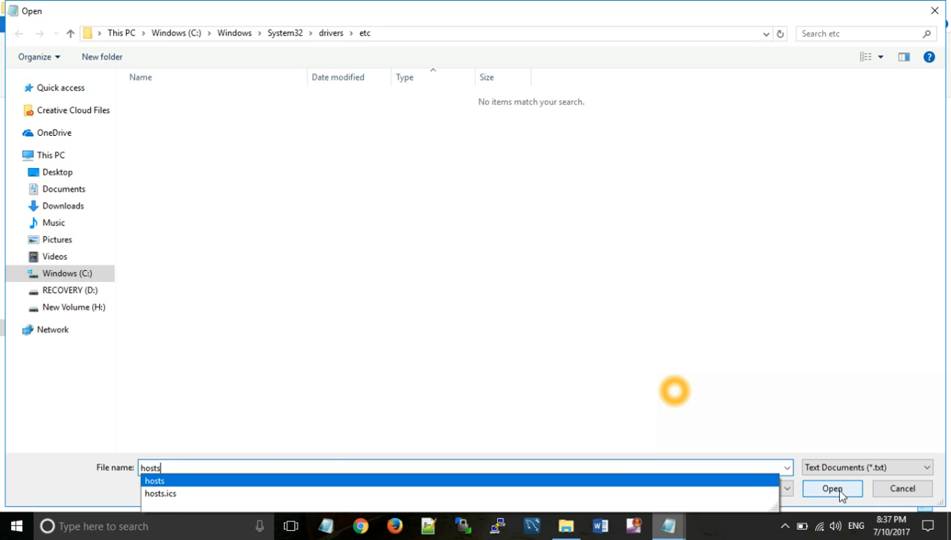
pyautogui.press('Return')
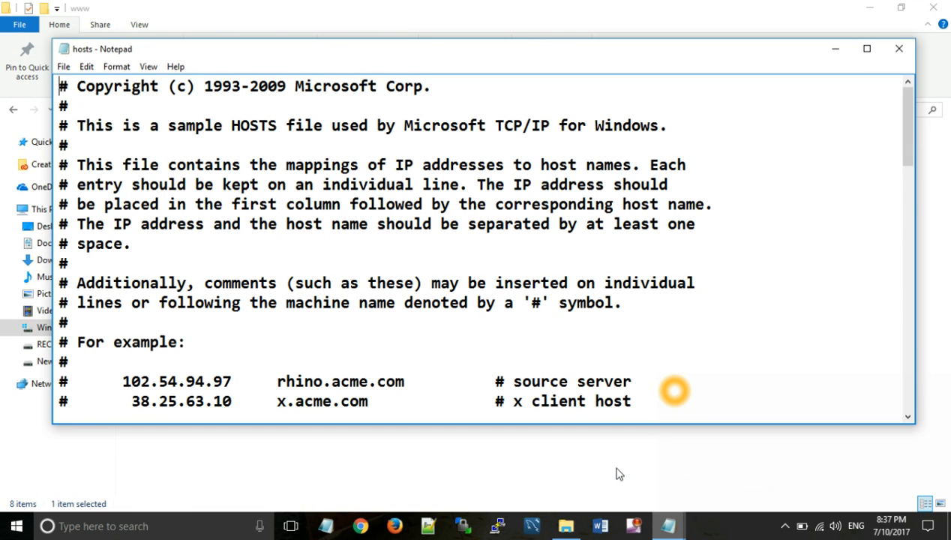
# Add a new 127.0.0.1 line at the end of the hosts file, with localhost removed
pyautogui.click(868, 49)
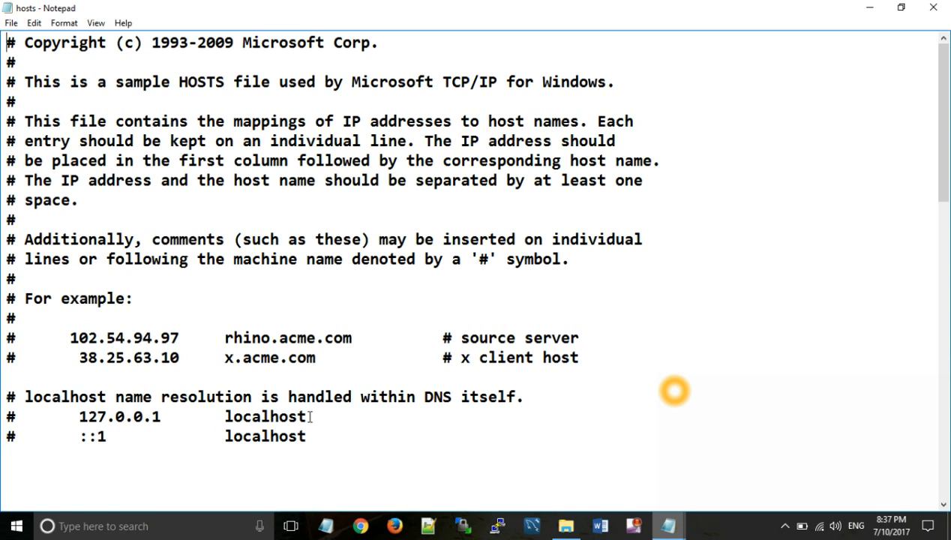
pyautogui.moveTo(309, 417); pyautogui.dragTo(80, 416)
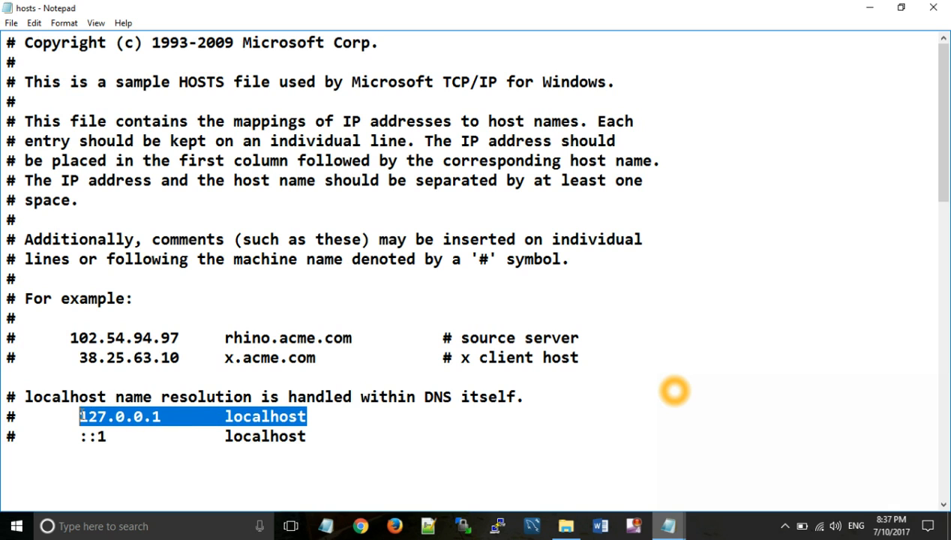
pyautogui.rightClick(92, 417)
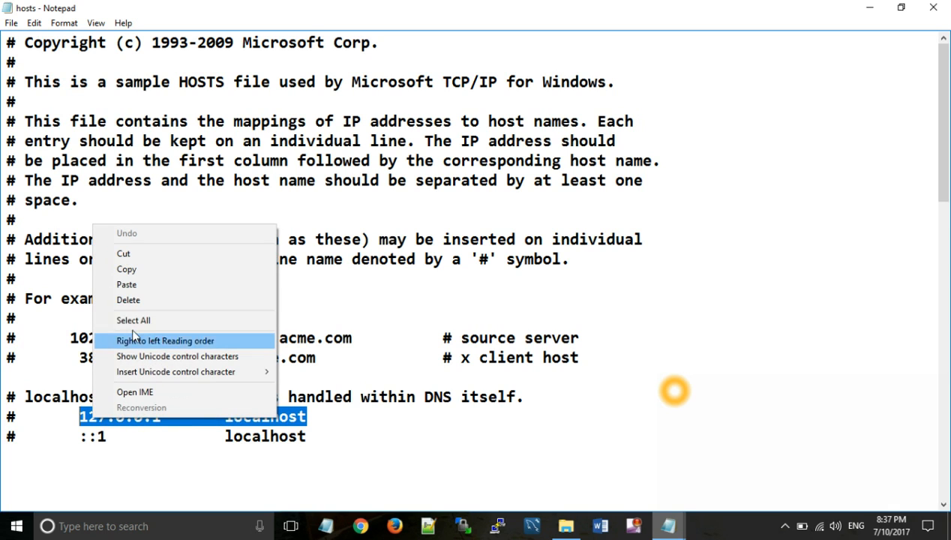
pyautogui.click(155, 270)
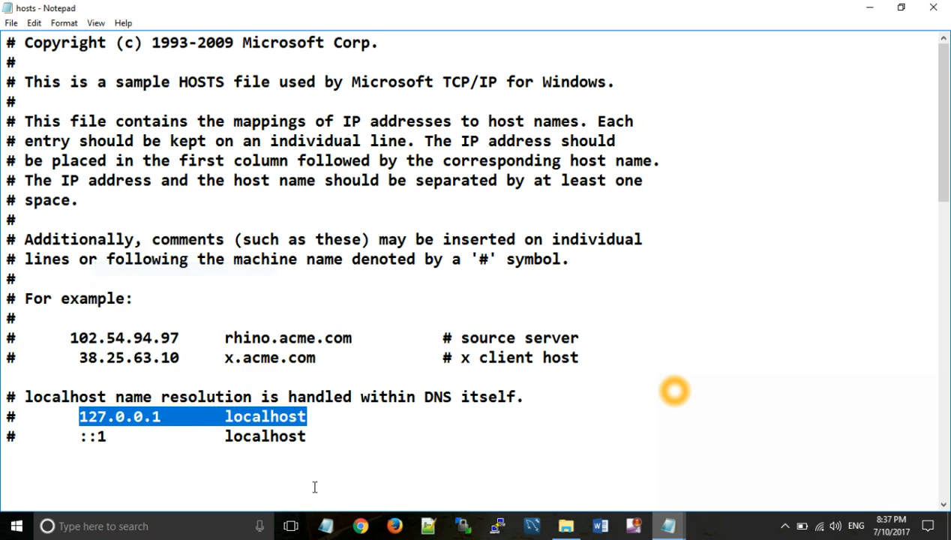
pyautogui.click(326, 436)
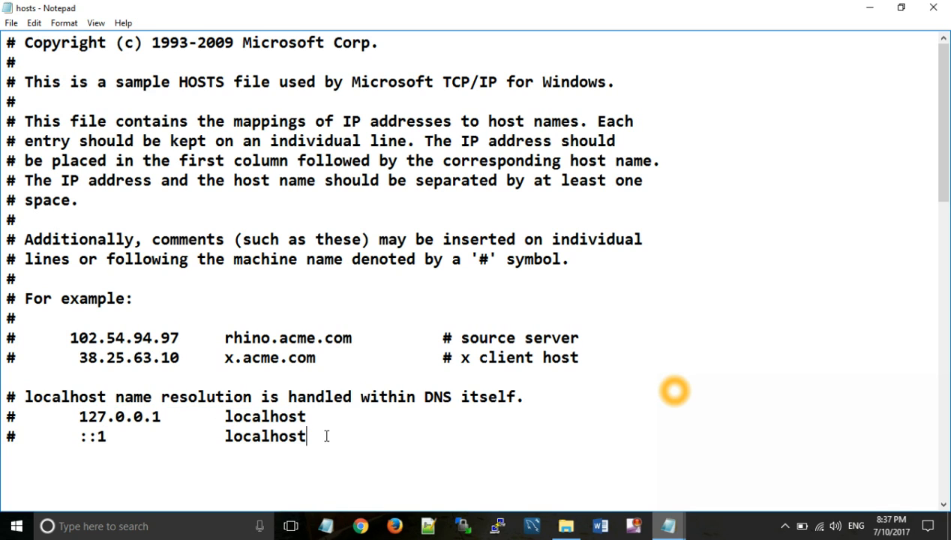
pyautogui.press('Return')
pyautogui.hotkey('ctrl', 'v')
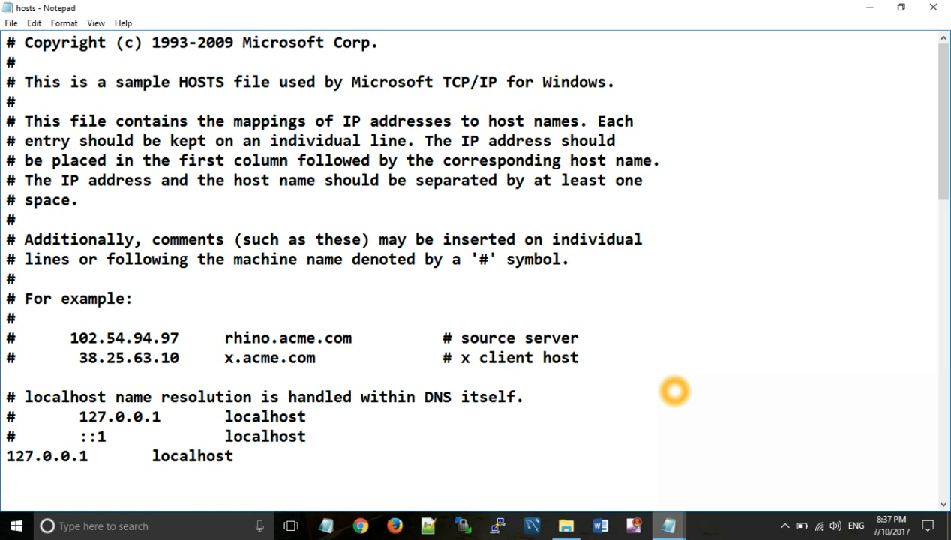
pyautogui.press('BackSpace')
pyautogui.press('BackSpace')
pyautogui.press('BackSpace')
pyautogui.press('BackSpace')
pyautogui.press('BackSpace')
pyautogui.press('BackSpace')
pyautogui.press('BackSpace')
pyautogui.press('BackSpace')
pyautogui.press('BackSpace')
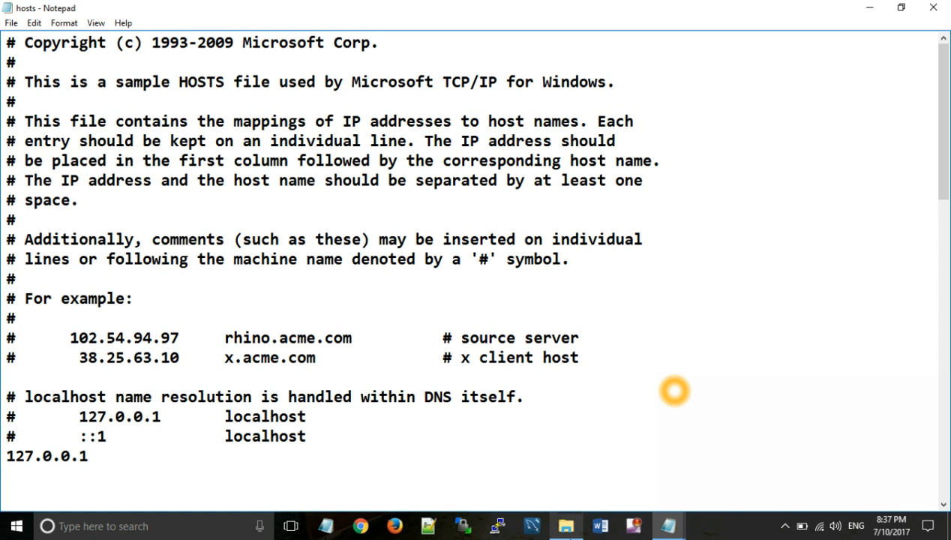
# Map 127.0.0.1 to sample.com, save the hosts file and close Notepad
pyautogui.click(567, 526)
pyautogui.click(171, 155)
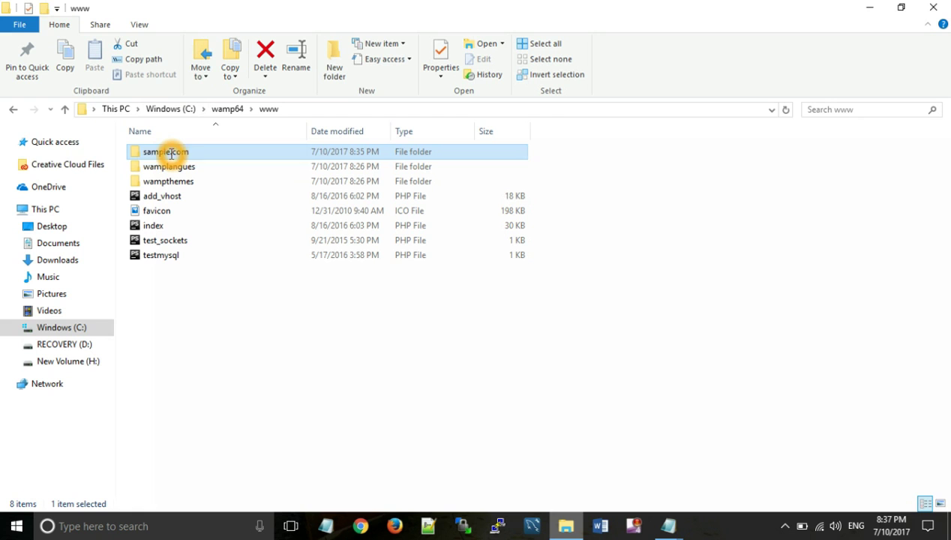
pyautogui.click(668, 526)
pyautogui.click(726, 483)
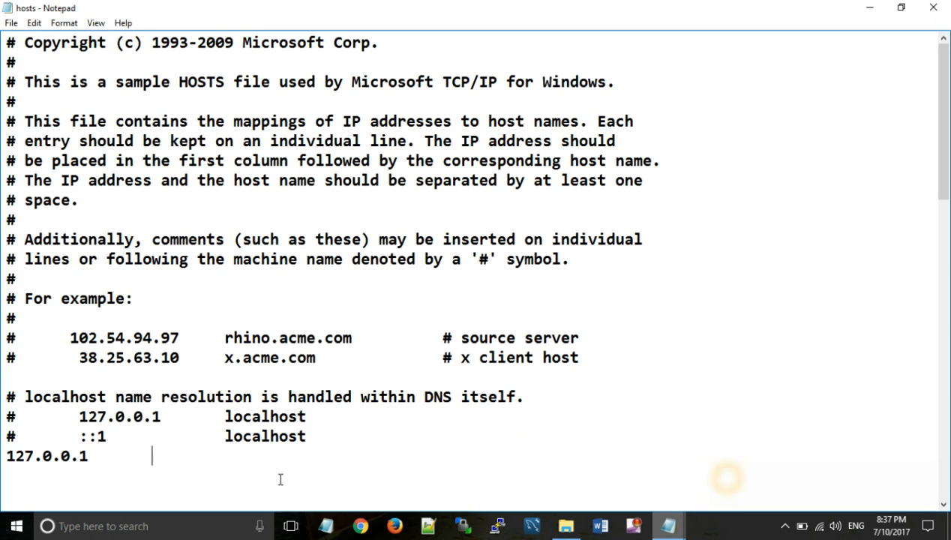
pyautogui.write('sample.com')
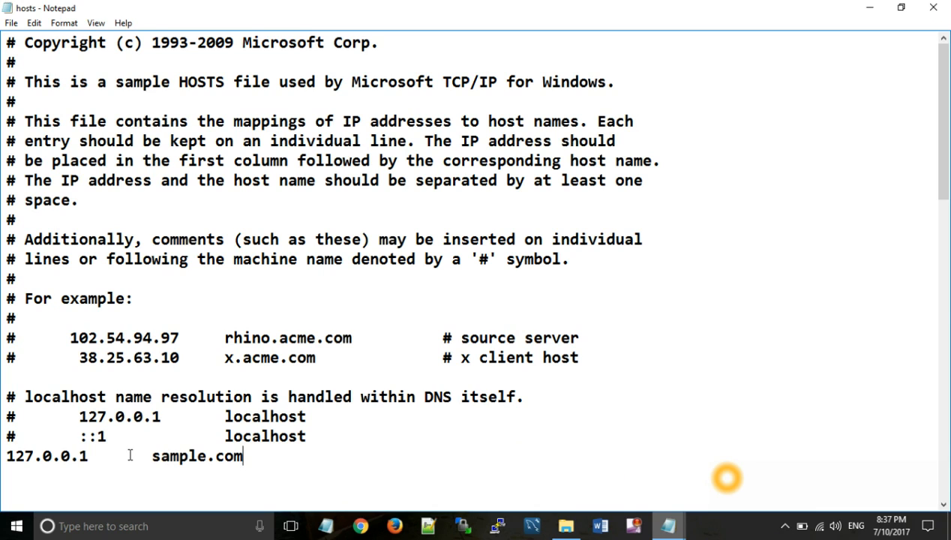
pyautogui.click(11, 25)
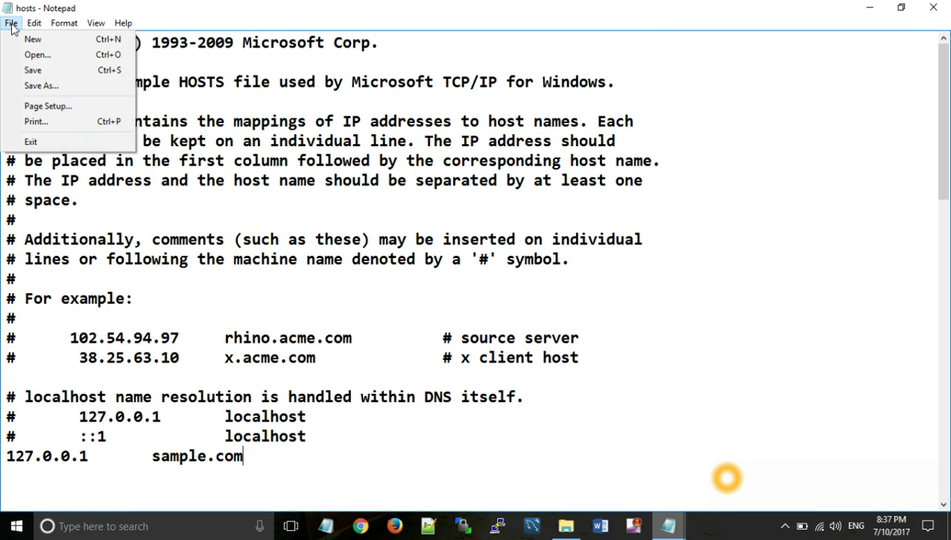
pyautogui.click(46, 70)
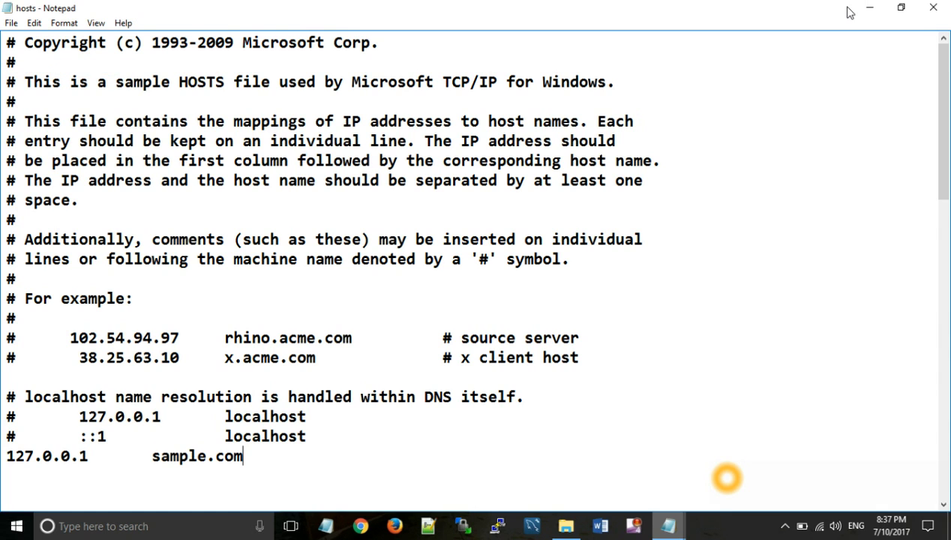
pyautogui.click(934, 9)
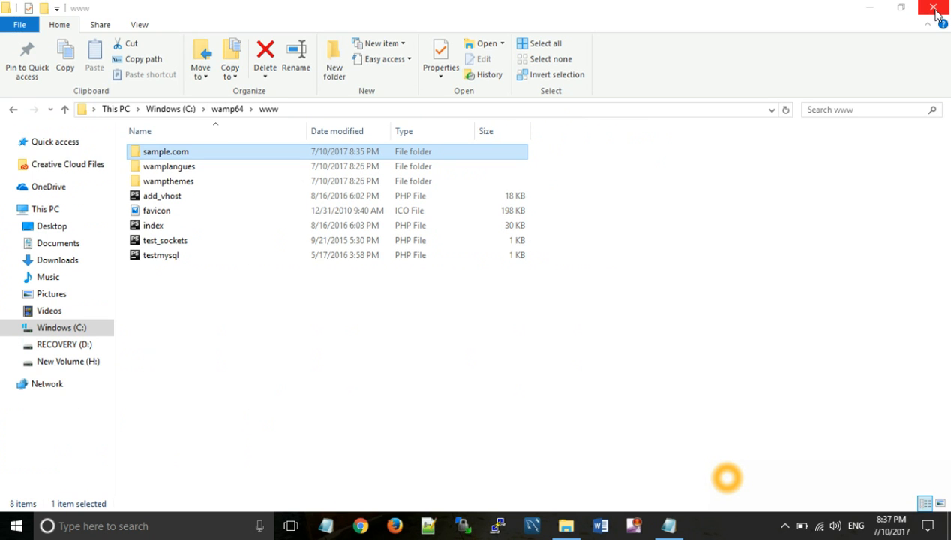
# Close the vhosts Notepad, minimize Explorer and restart the Apache service from WampServer
pyautogui.click(666, 529)
pyautogui.click(892, 46)
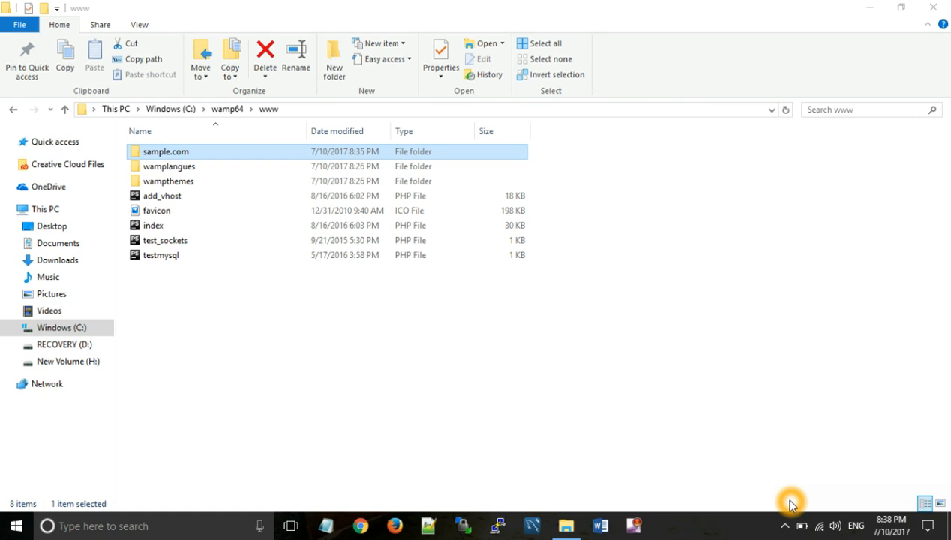
pyautogui.click(868, 8)
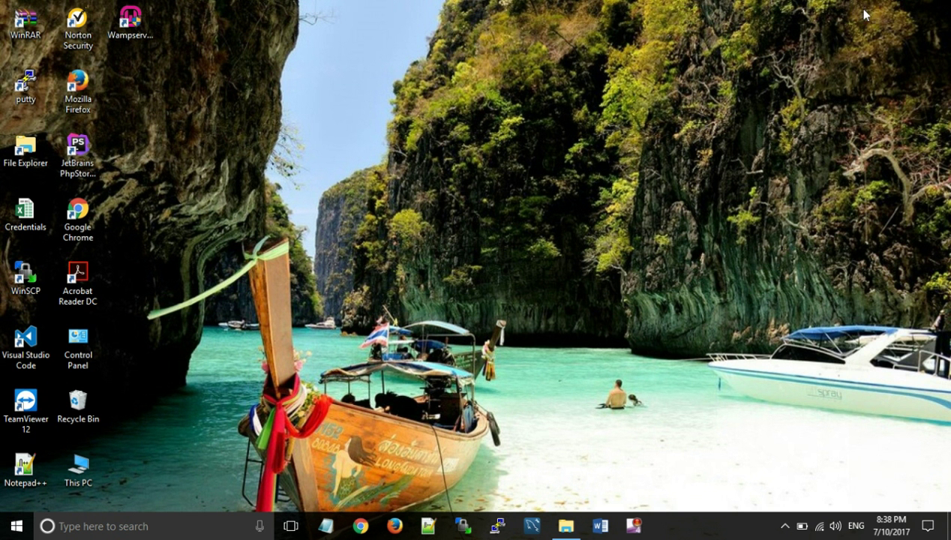
pyautogui.click(784, 525)
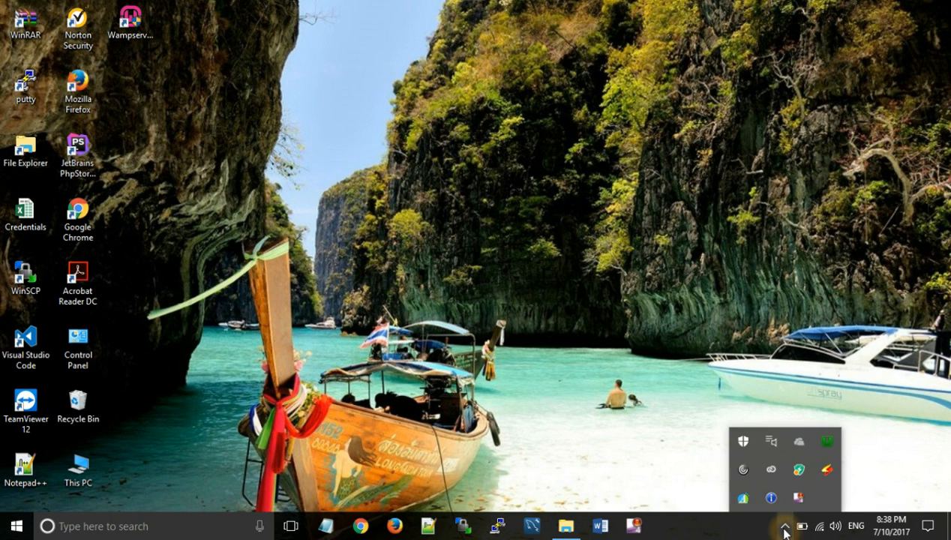
pyautogui.click(829, 441)
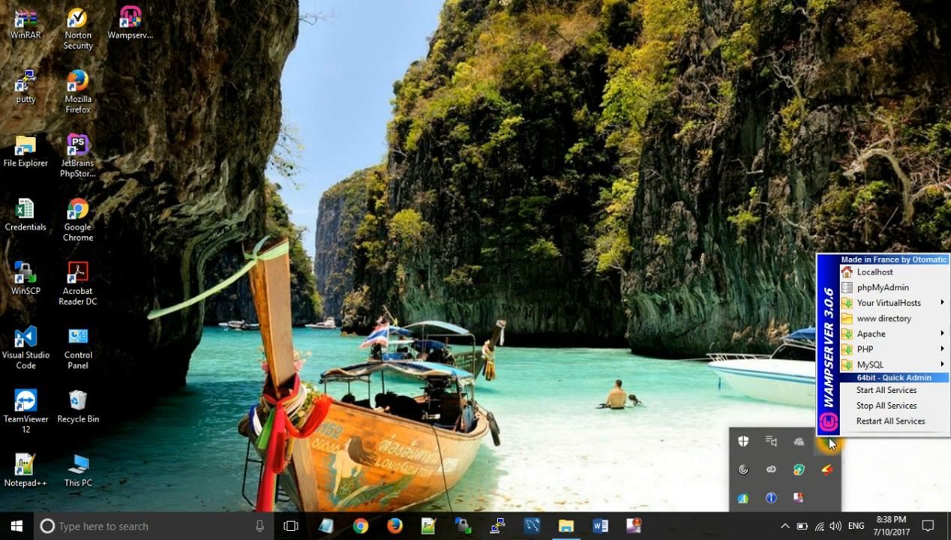
pyautogui.moveTo(881, 334)
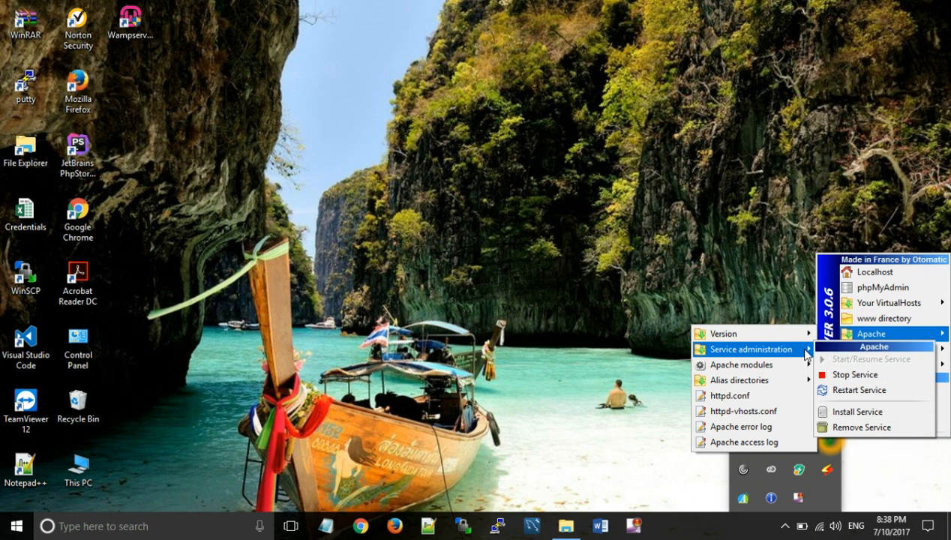
pyautogui.moveTo(751, 349)
pyautogui.click(843, 392)
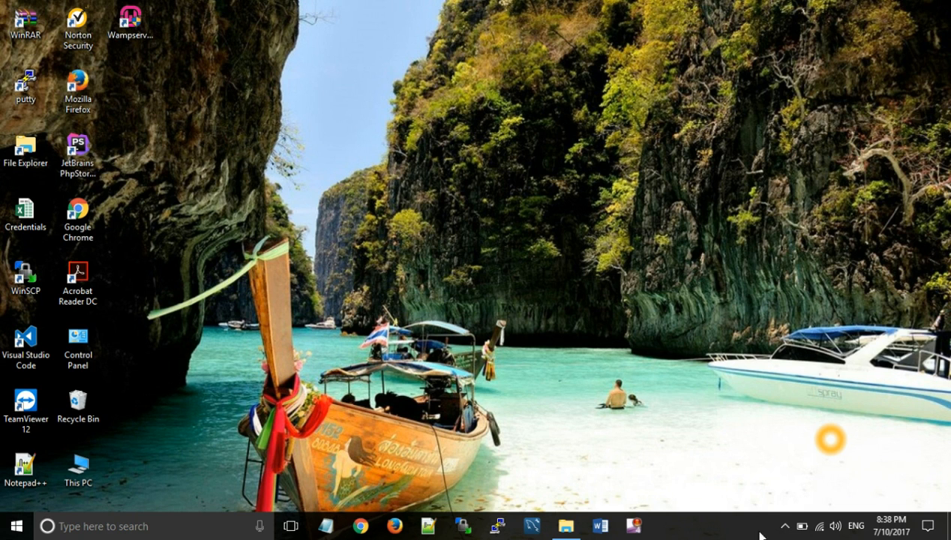
# Refresh the desktop and open the localhost home page from the WampServer menu
pyautogui.click(785, 527)
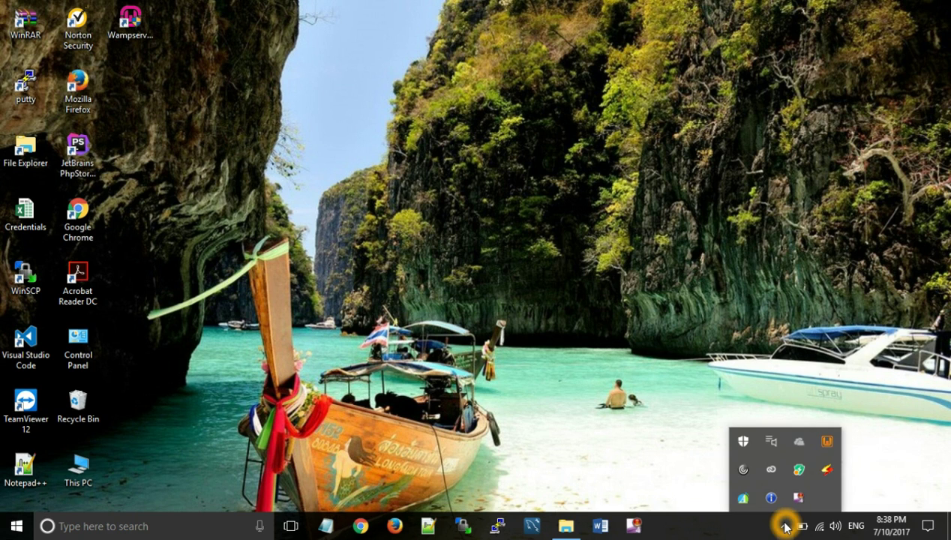
pyautogui.click(821, 449)
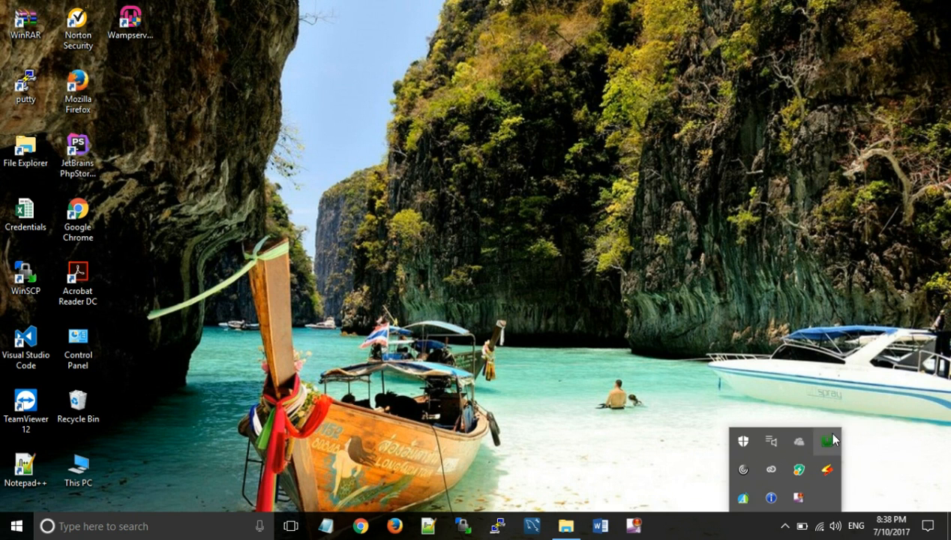
pyautogui.rightClick(358, 238)
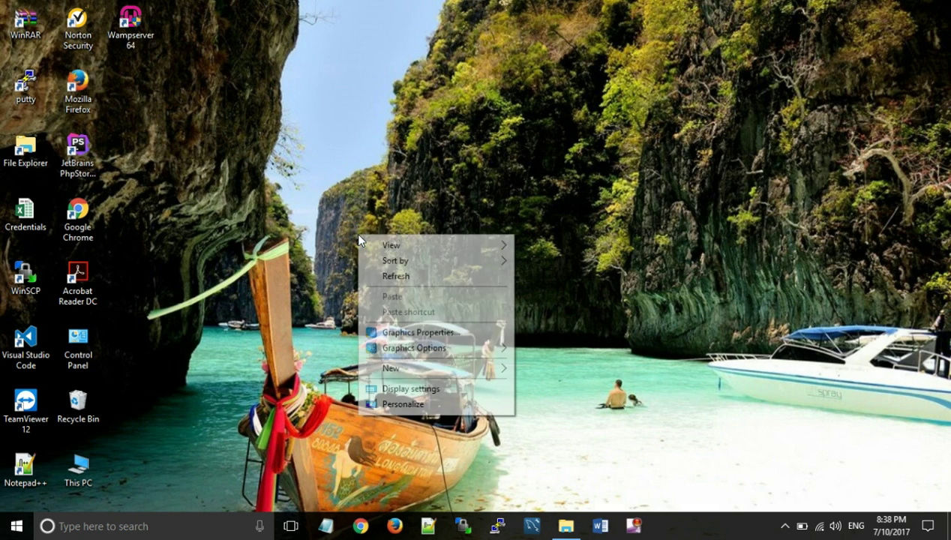
pyautogui.click(402, 278)
pyautogui.click(670, 392)
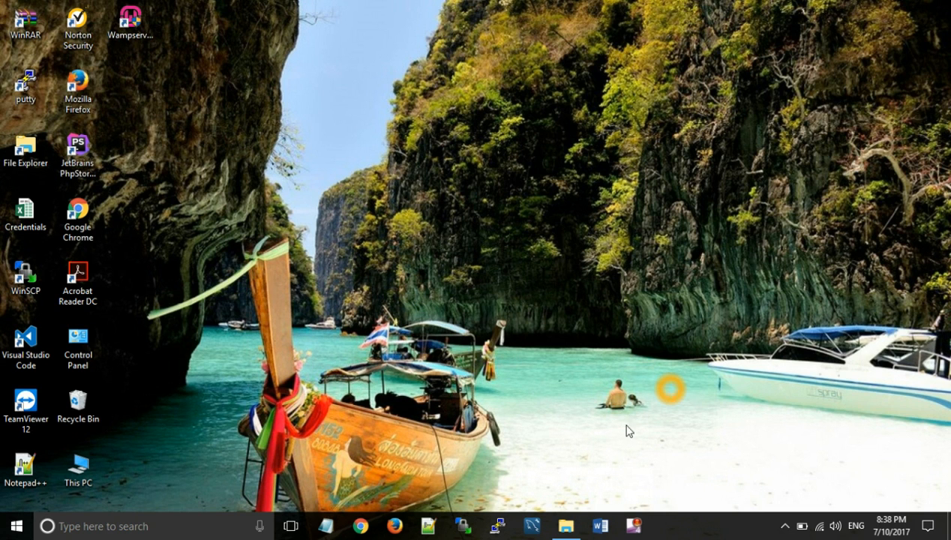
pyautogui.click(788, 528)
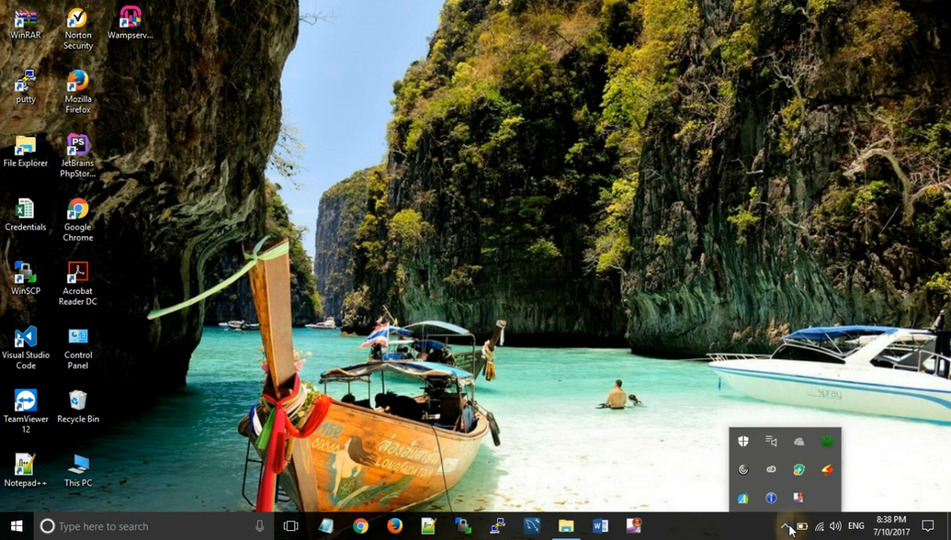
pyautogui.click(826, 441)
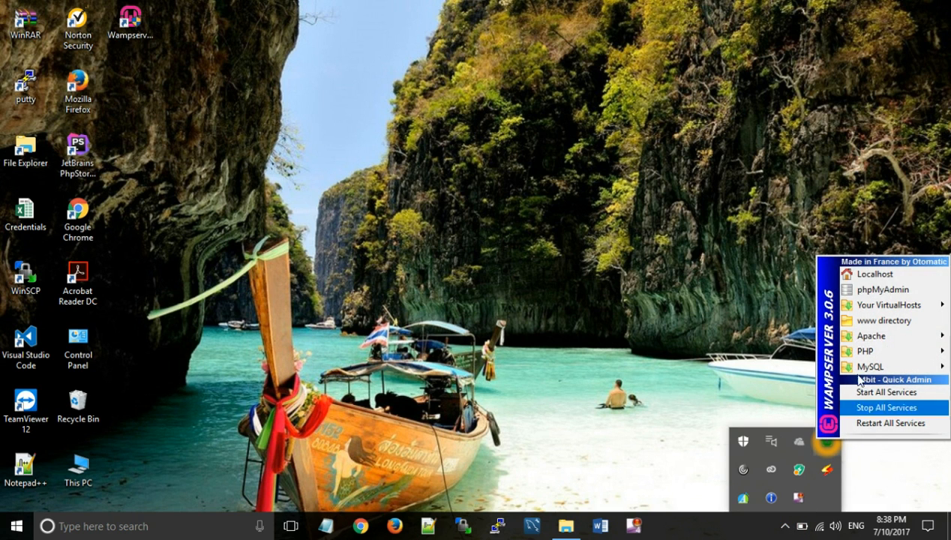
pyautogui.click(894, 275)
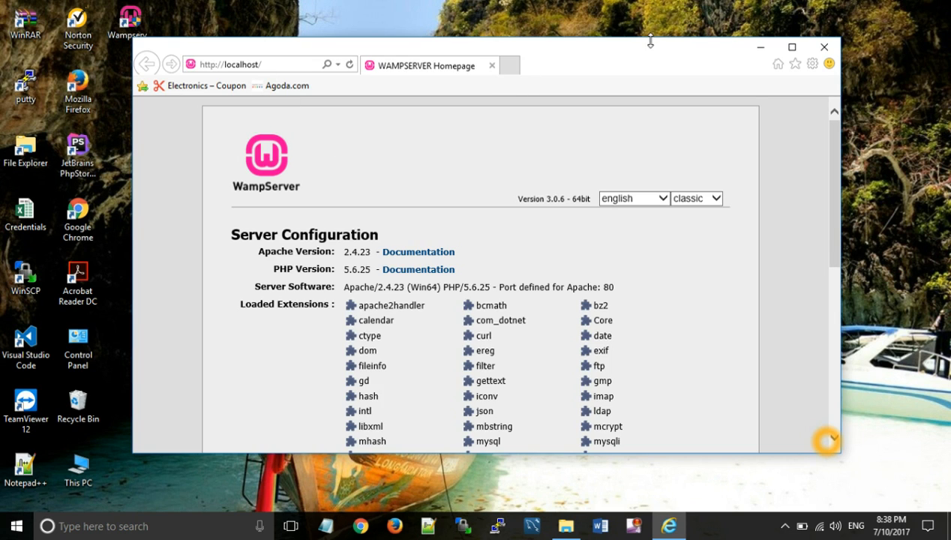
# Open the sample.com project from the localhost page, reaching WordPress's language setup
pyautogui.click(792, 46)
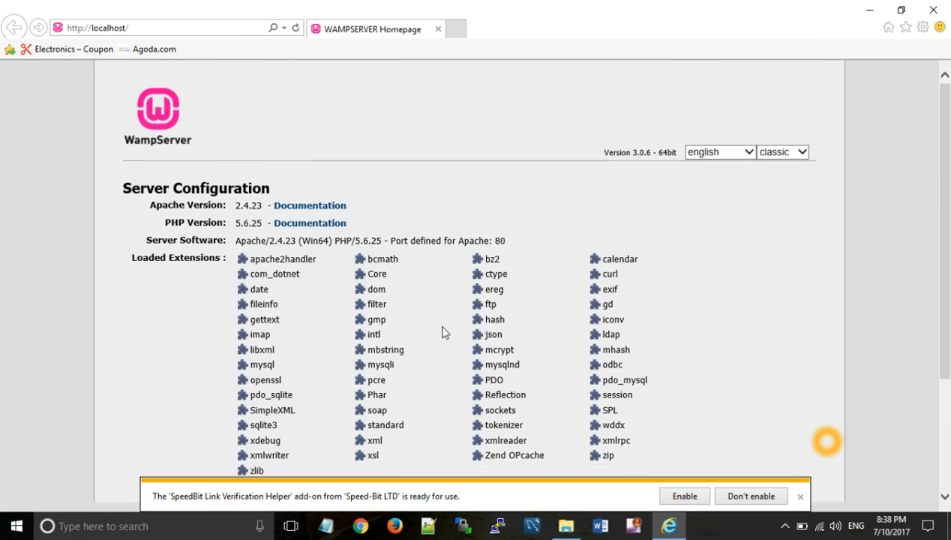
pyautogui.scroll(-3, 443, 333)
pyautogui.scroll(1, 443, 332)
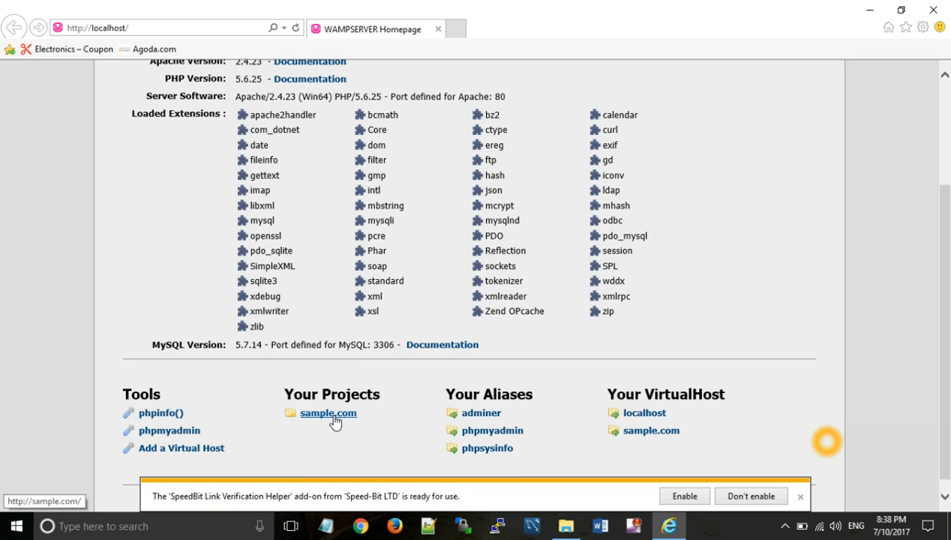
pyautogui.click(334, 423)
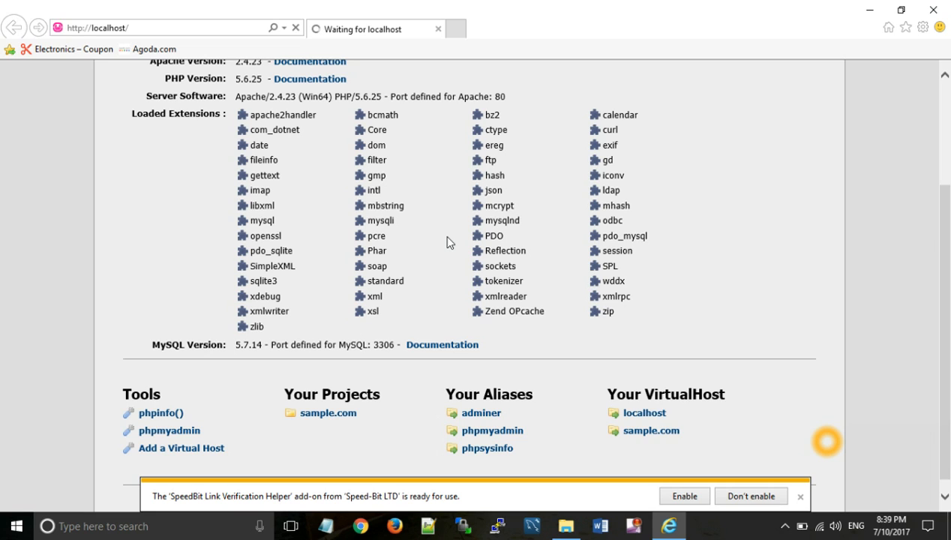
pyautogui.click(800, 496)
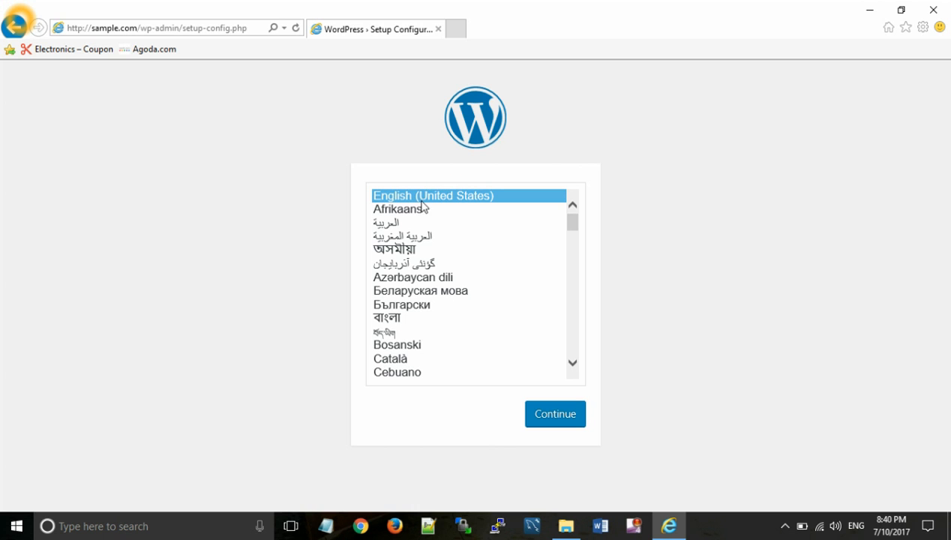
# Continue setup in English (United States) and highlight the required database details list
pyautogui.click(538, 422)
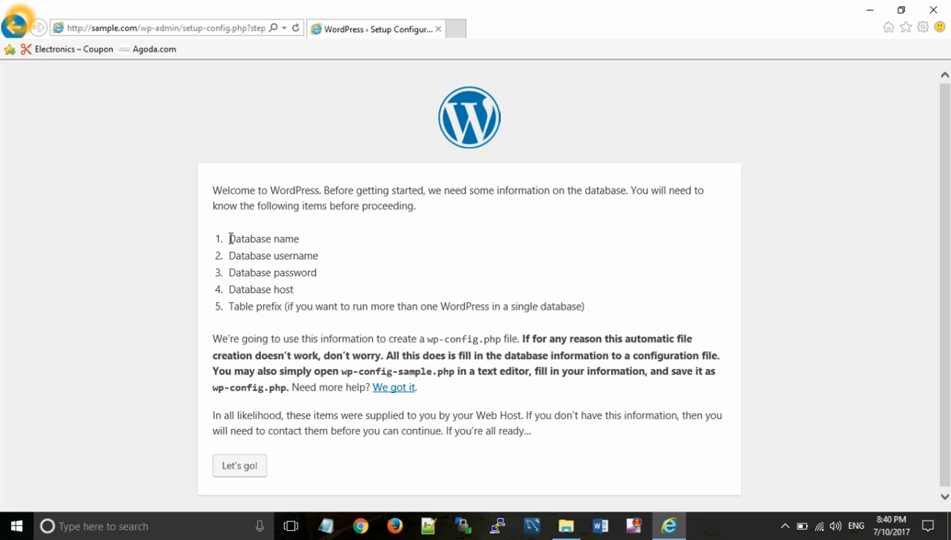
pyautogui.moveTo(232, 240); pyautogui.dragTo(296, 312)
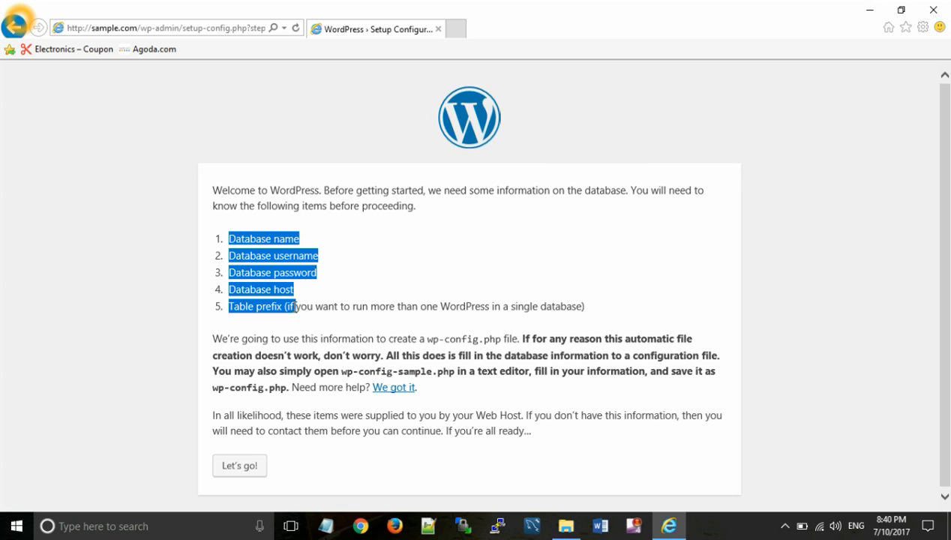
# Launch phpMyAdmin from the WampServer tray menu and log in as root with no password
pyautogui.click(787, 530)
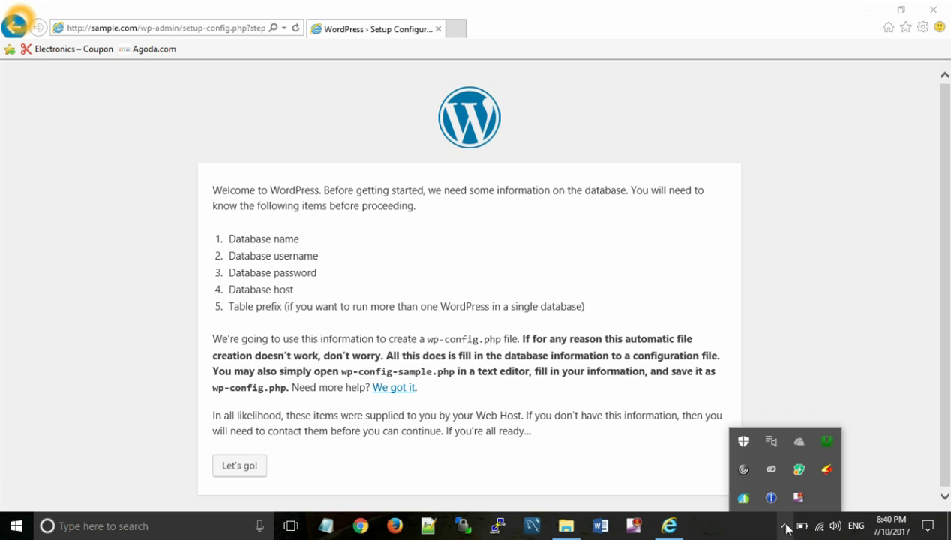
pyautogui.click(829, 446)
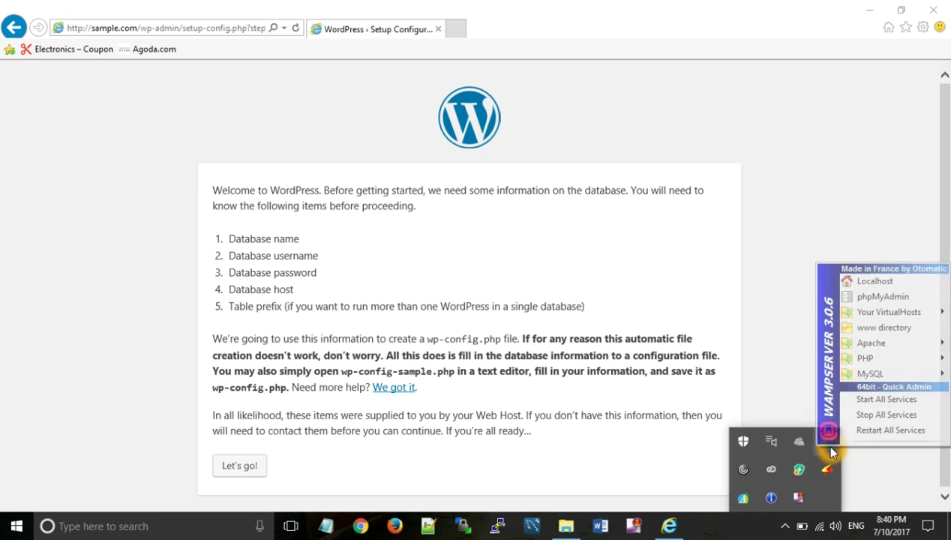
pyautogui.click(885, 297)
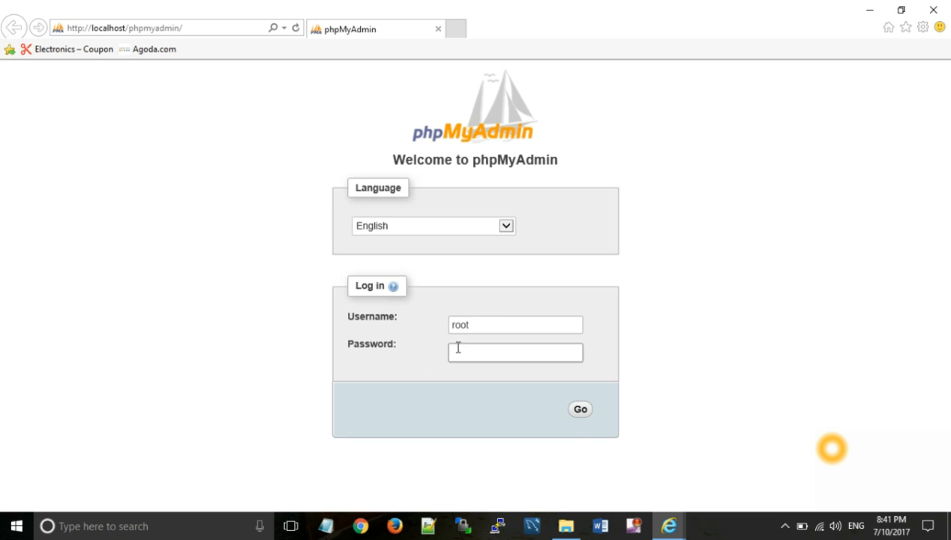
pyautogui.click(580, 412)
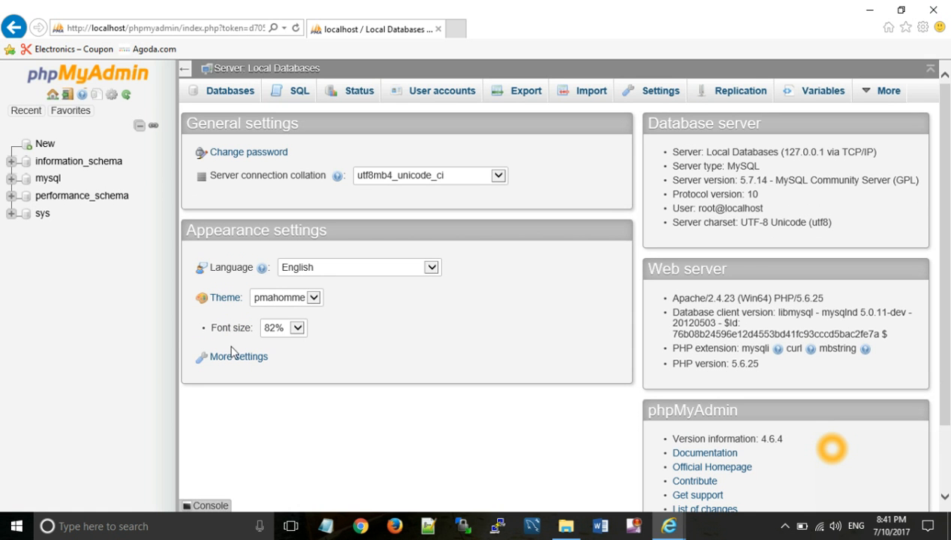
# Create a new database named sample_com with utf8_general_ci collation
pyautogui.click(44, 148)
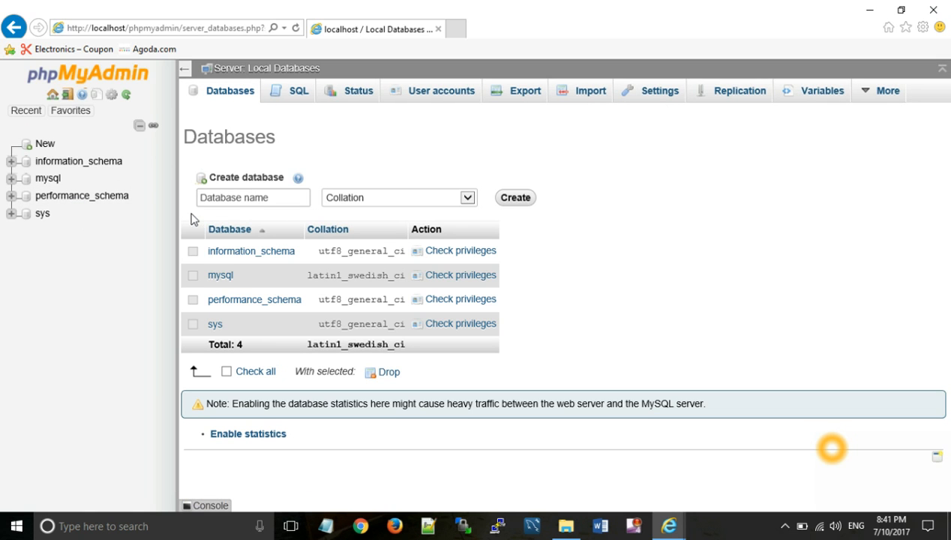
pyautogui.click(233, 199)
pyautogui.write('sample')
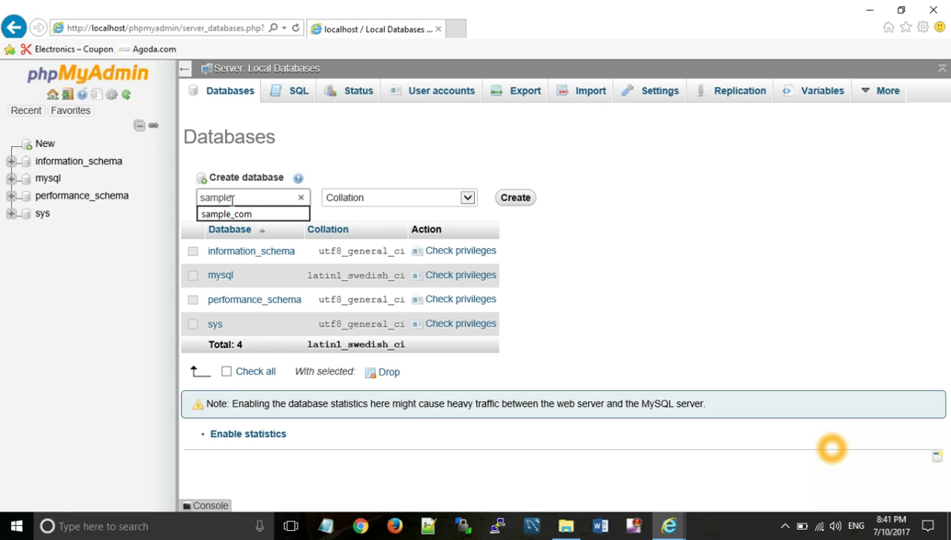
pyautogui.press('Down')
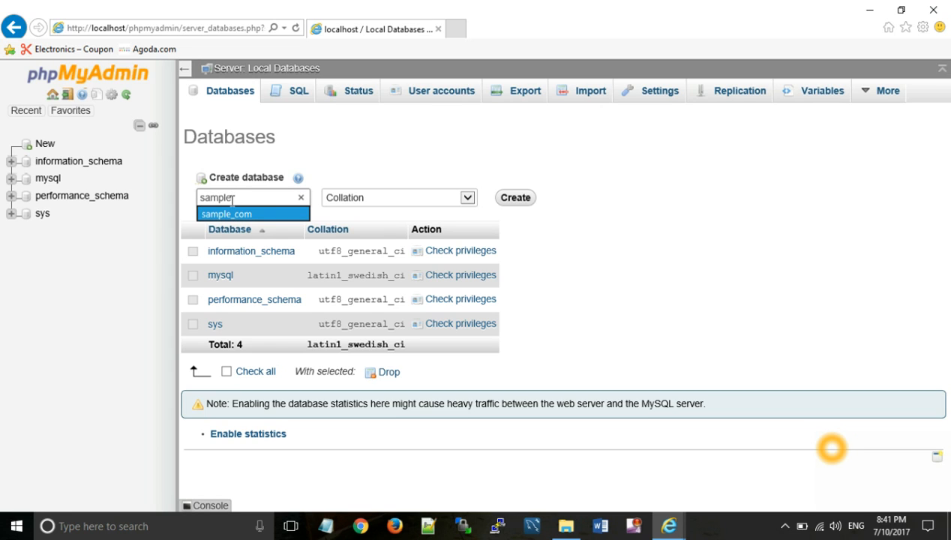
pyautogui.press('Return')
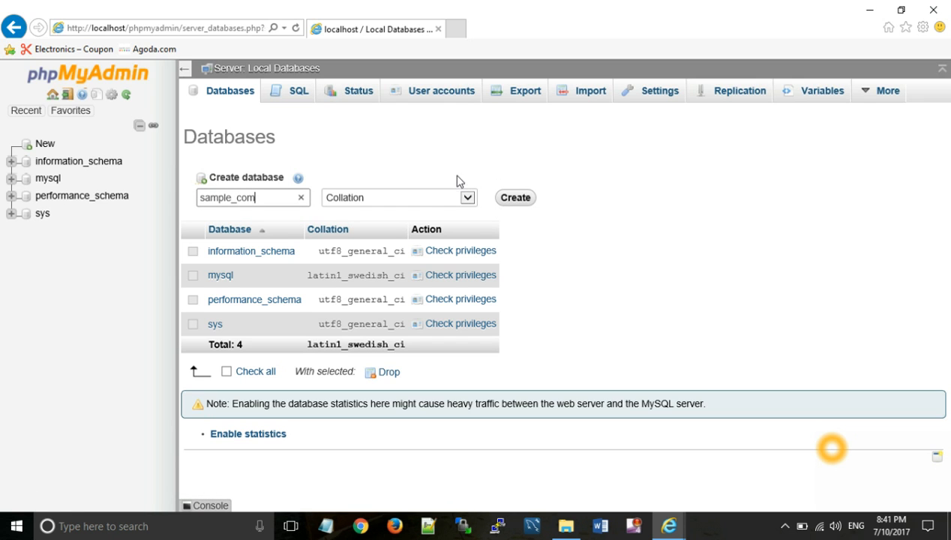
pyautogui.click(428, 197)
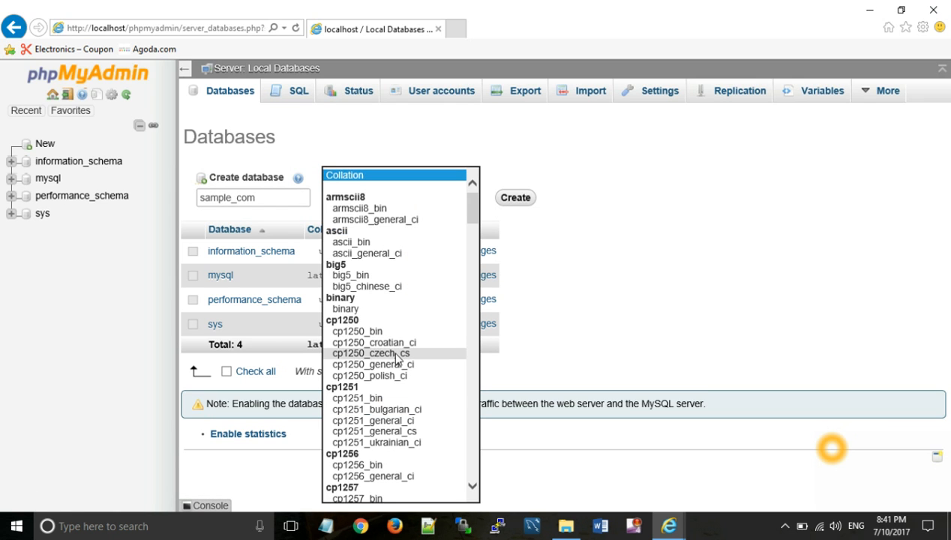
pyautogui.scroll(-10, 395, 360)
pyautogui.scroll(-8, 396, 360)
pyautogui.scroll(-8, 396, 360)
pyautogui.scroll(-8, 394, 362)
pyautogui.scroll(-8, 391, 363)
pyautogui.scroll(-9, 389, 363)
pyautogui.scroll(-9, 389, 363)
pyautogui.scroll(-8, 388, 363)
pyautogui.scroll(-8, 387, 365)
pyautogui.scroll(-3, 387, 365)
pyautogui.scroll(8, 387, 365)
pyautogui.scroll(-2, 388, 365)
pyautogui.scroll(-2, 388, 364)
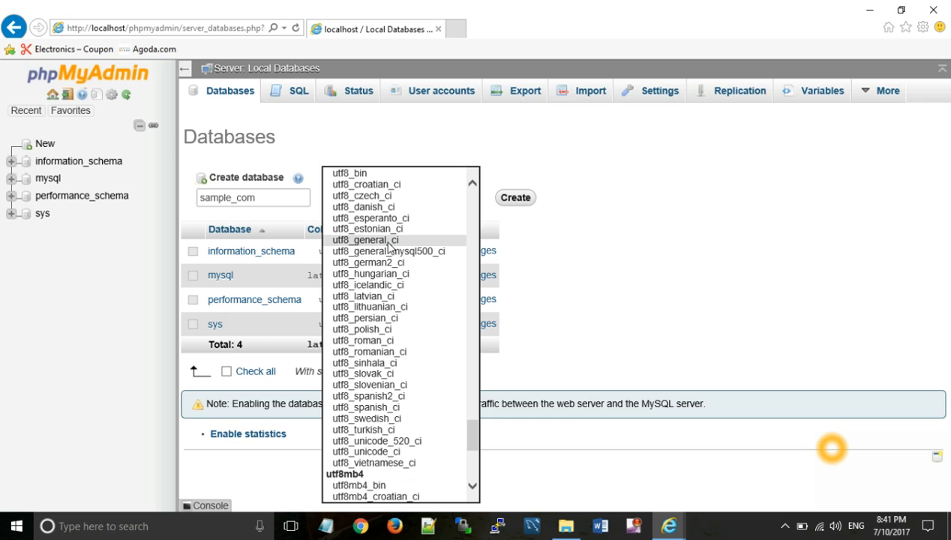
pyautogui.moveTo(367, 240)
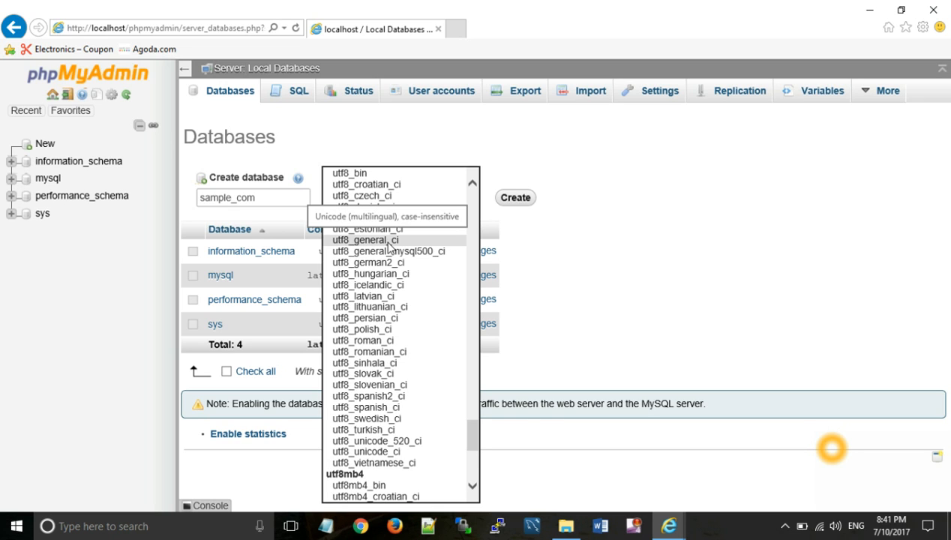
pyautogui.click(389, 241)
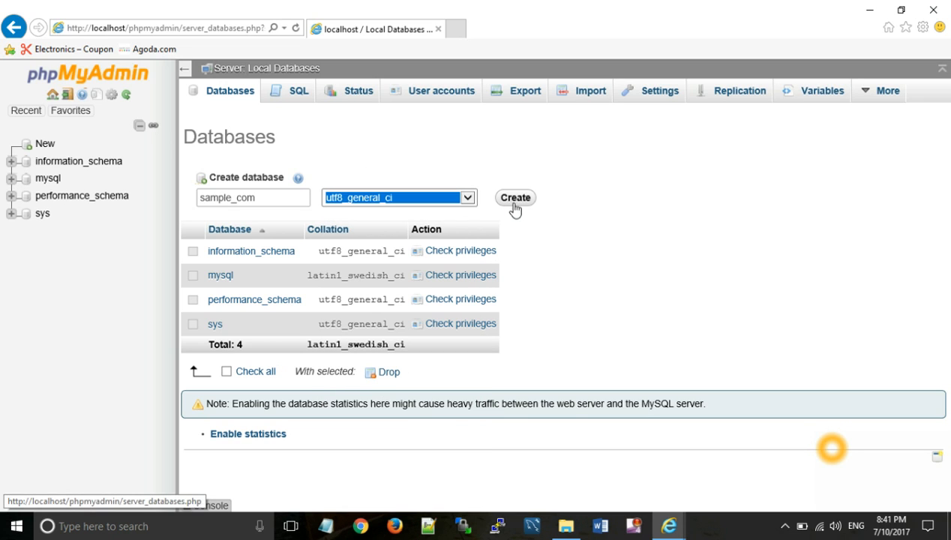
pyautogui.click(515, 199)
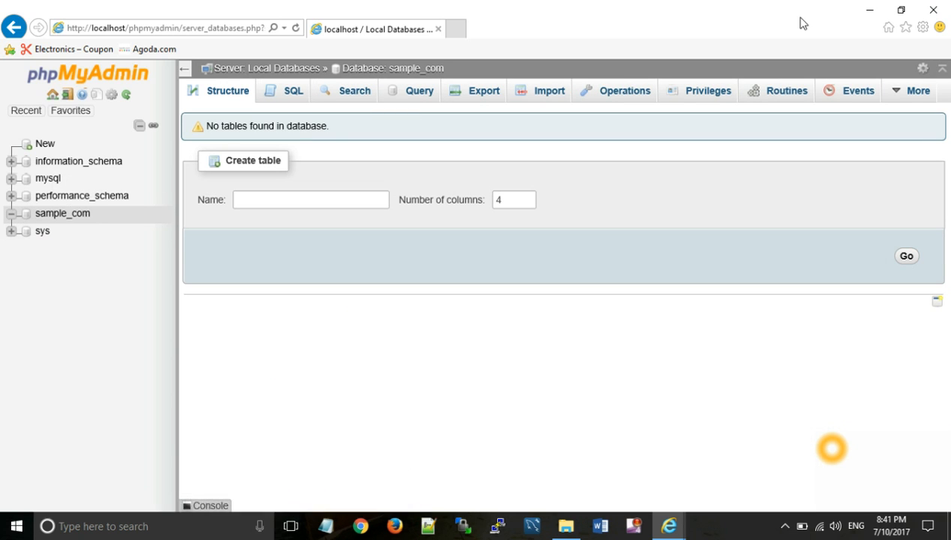
# Begin WordPress setup and set the database name to sample_com
pyautogui.click(869, 15)
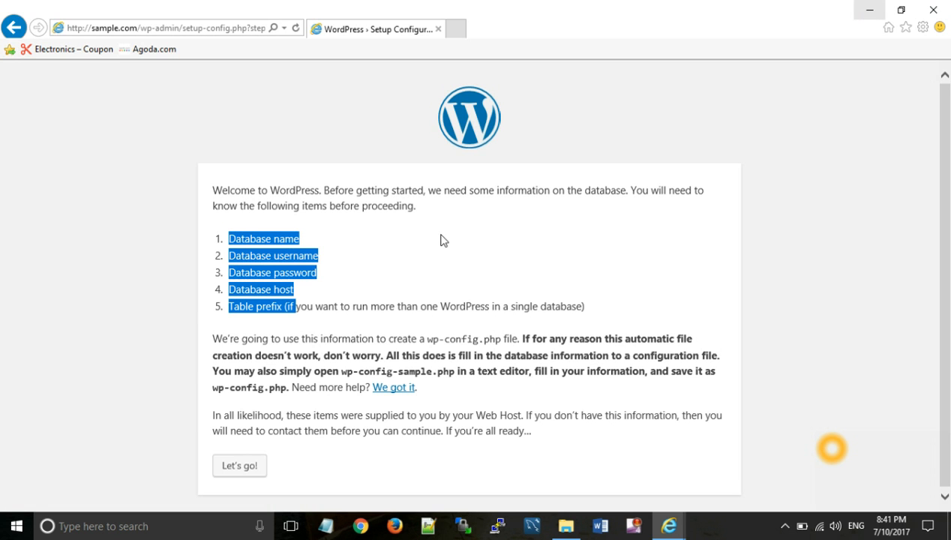
pyautogui.click(239, 469)
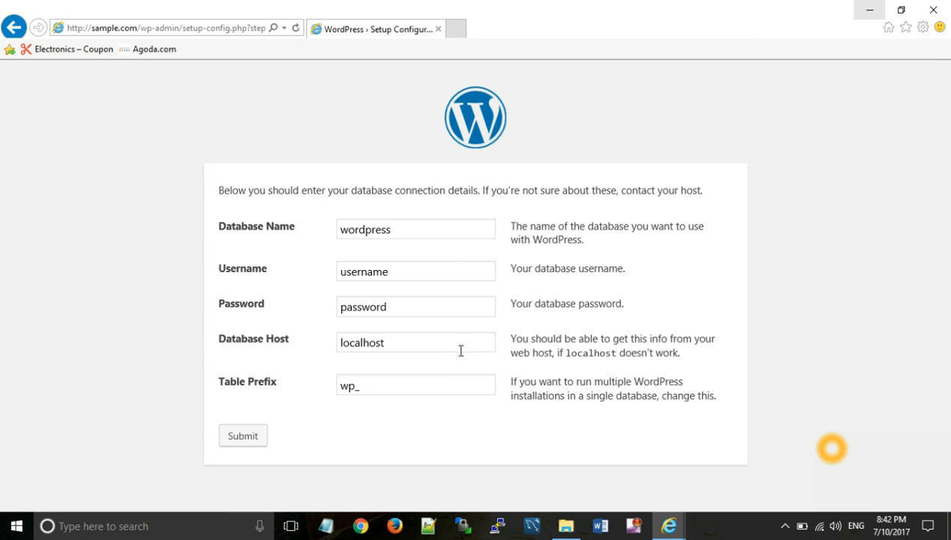
pyautogui.click(436, 223)
pyautogui.doubleClick(436, 223)
pyautogui.press('BackSpace')
pyautogui.write('sample')
pyautogui.press('Down')
pyautogui.press('Return')
# Set the database username to root with an empty password and submit the connection details
pyautogui.click(421, 274)
pyautogui.doubleClick(421, 276)
pyautogui.press('BackSpace')
pyautogui.write('r')
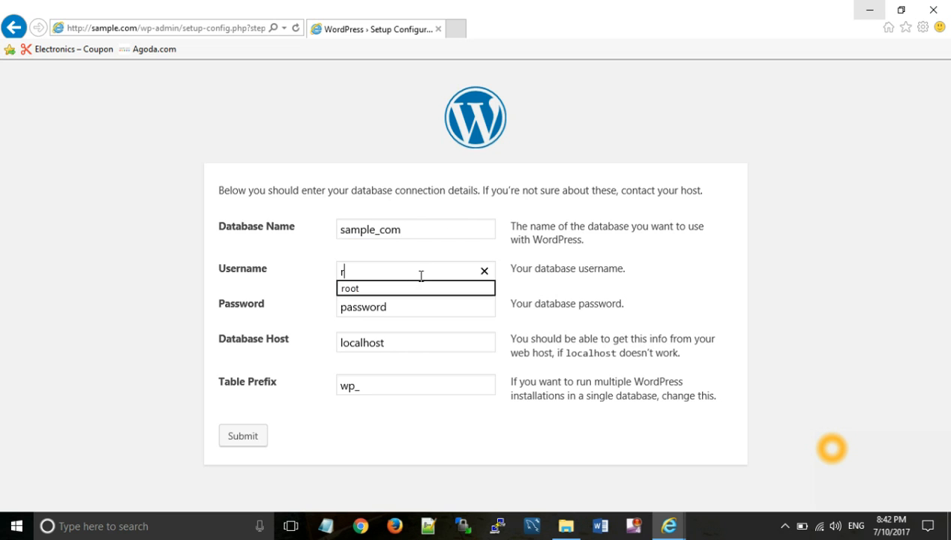
pyautogui.write('oot')
pyautogui.click(417, 310)
pyautogui.doubleClick(416, 311)
pyautogui.press('BackSpace')
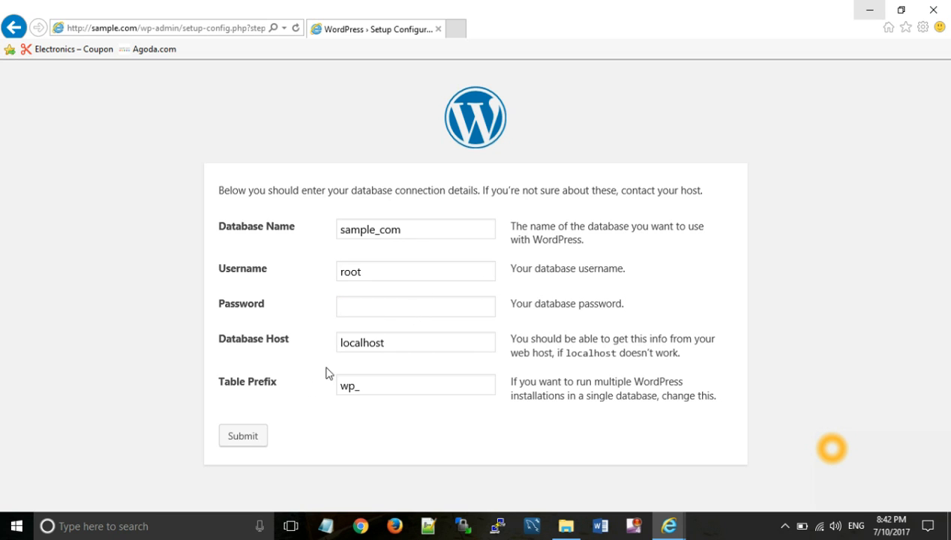
pyautogui.click(248, 439)
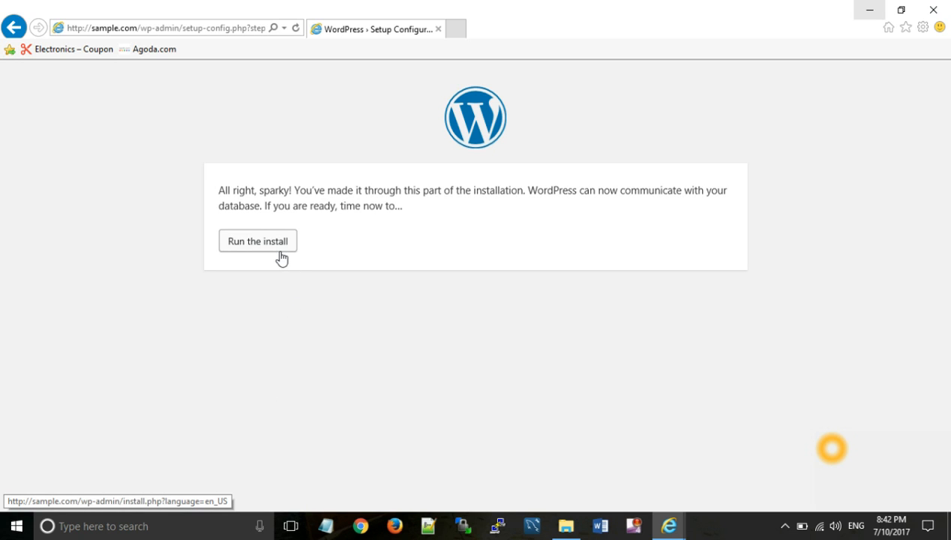
# Run the install, fill the site title and username sample_admin, and save the generated password in Notepad
pyautogui.click(280, 248)
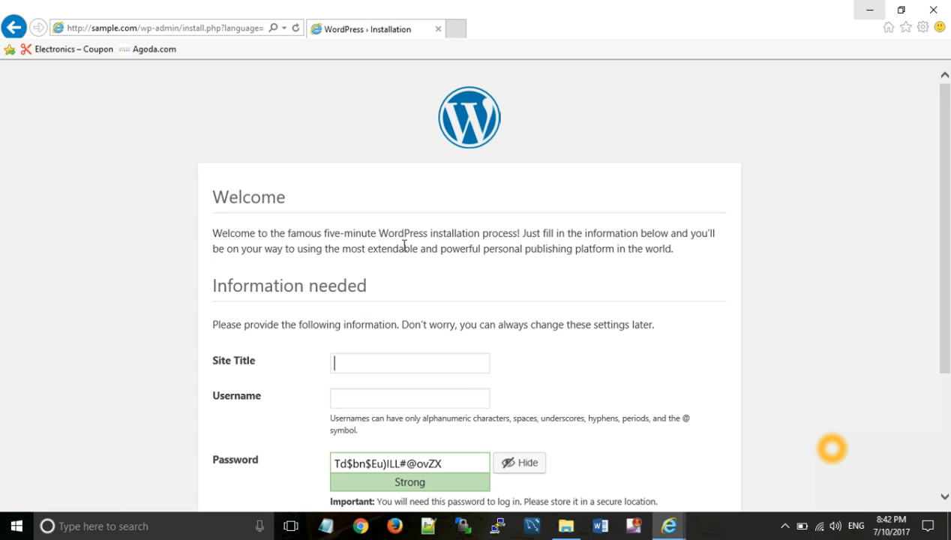
pyautogui.scroll(-2, 400, 270)
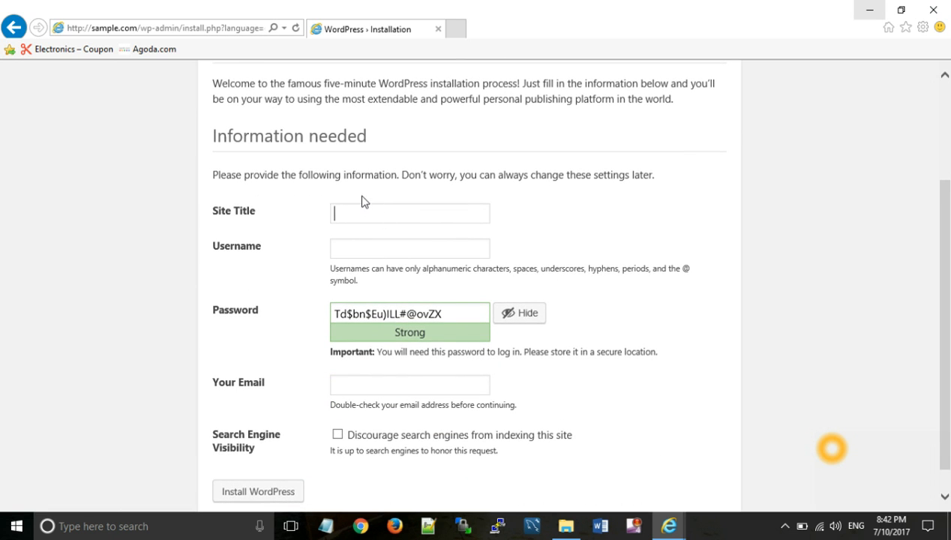
pyautogui.write('sa')
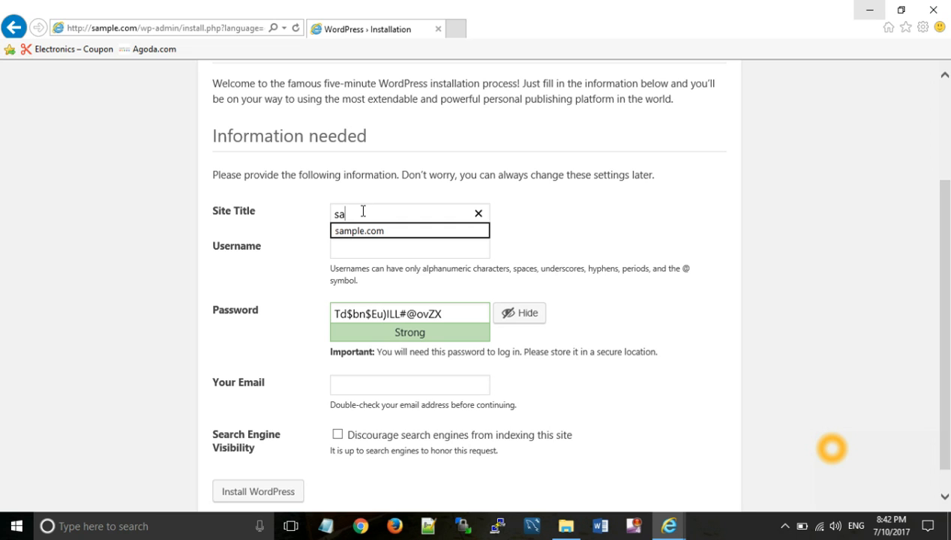
pyautogui.write('mple')
pyautogui.write('.com')
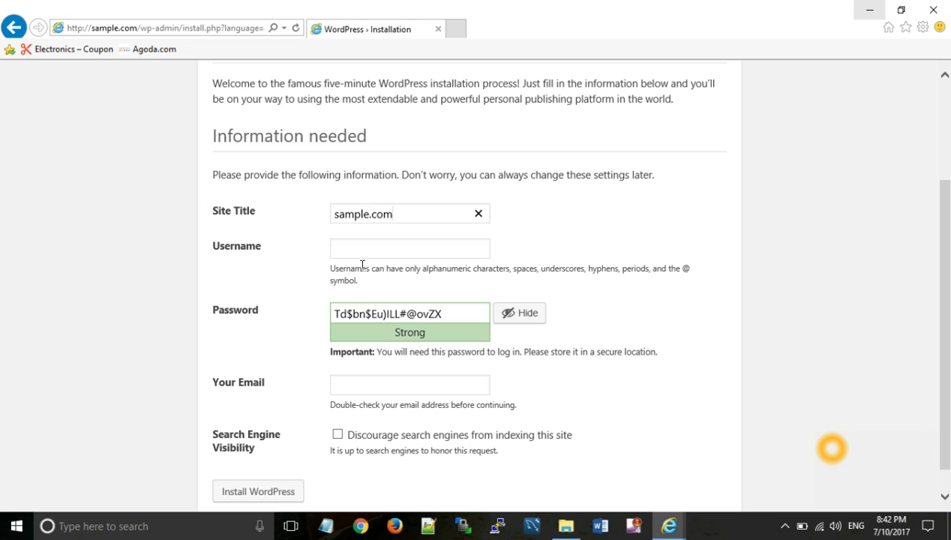
pyautogui.click(366, 250)
pyautogui.write('sample_admin')
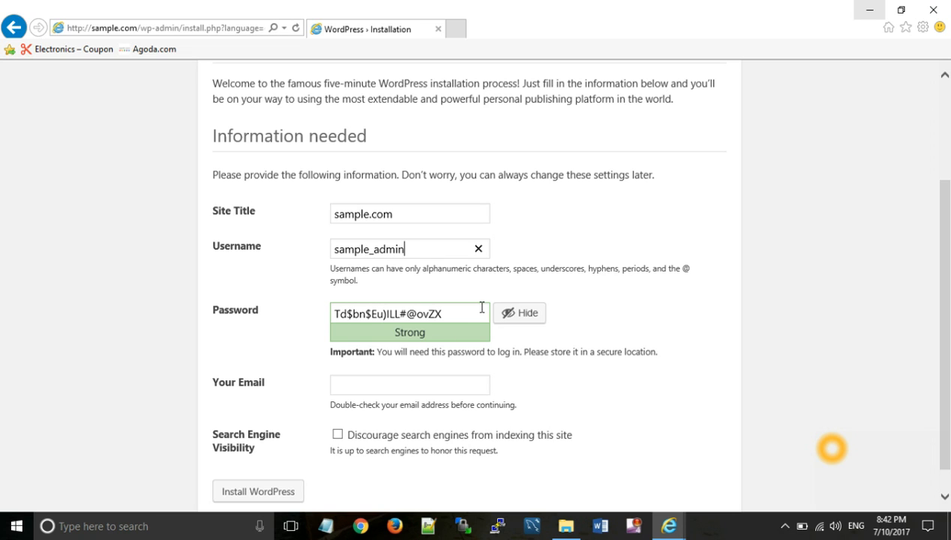
pyautogui.click(454, 309)
pyautogui.hotkey('ctrl', 'a')
pyautogui.hotkey('ctrl', 'c')
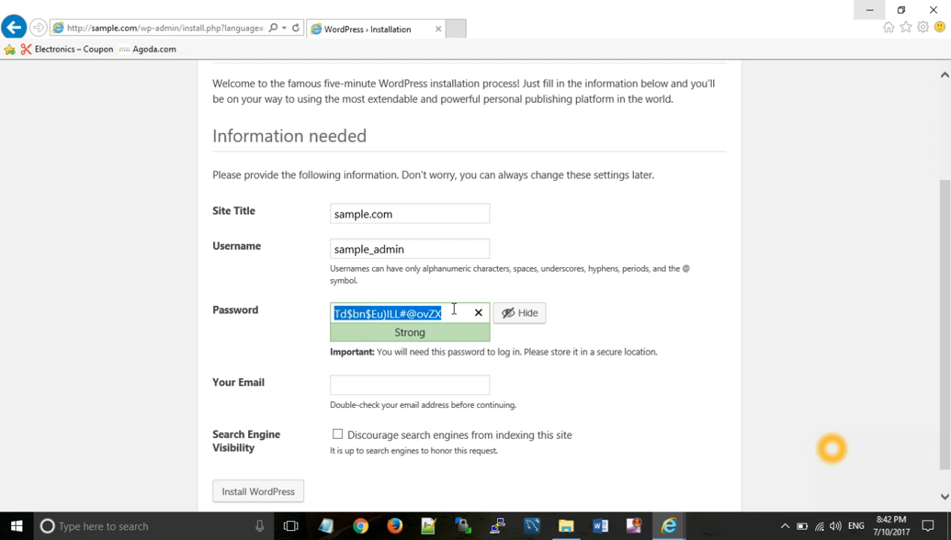
pyautogui.click(325, 524)
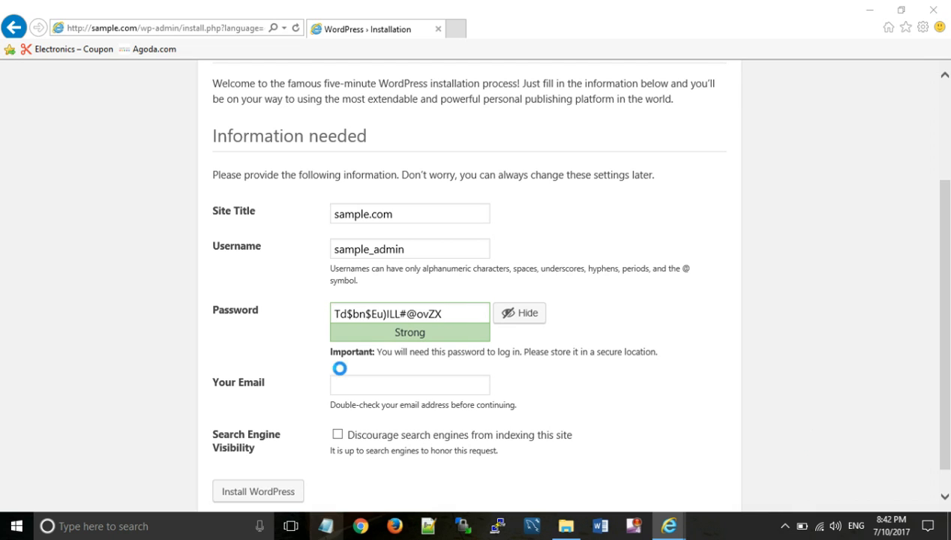
pyautogui.hotkey('ctrl', 'v')
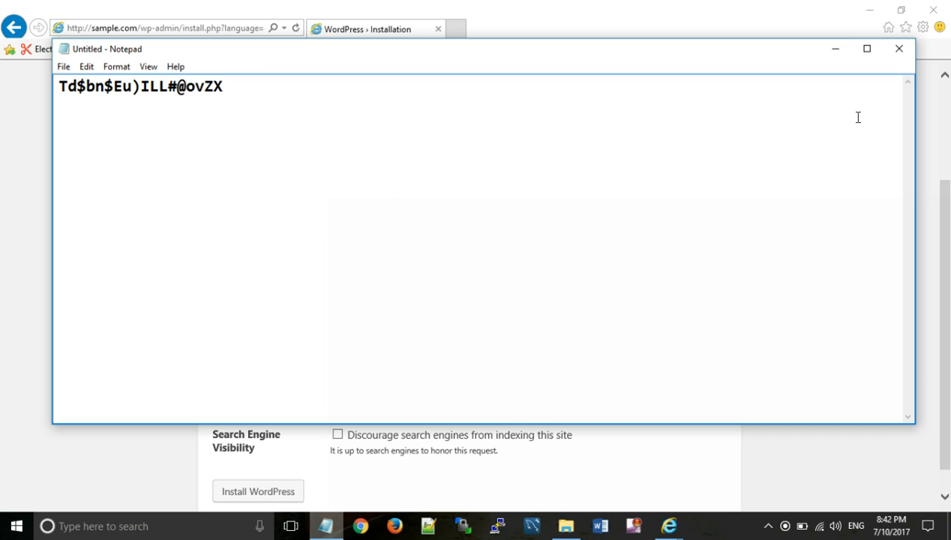
pyautogui.click(836, 48)
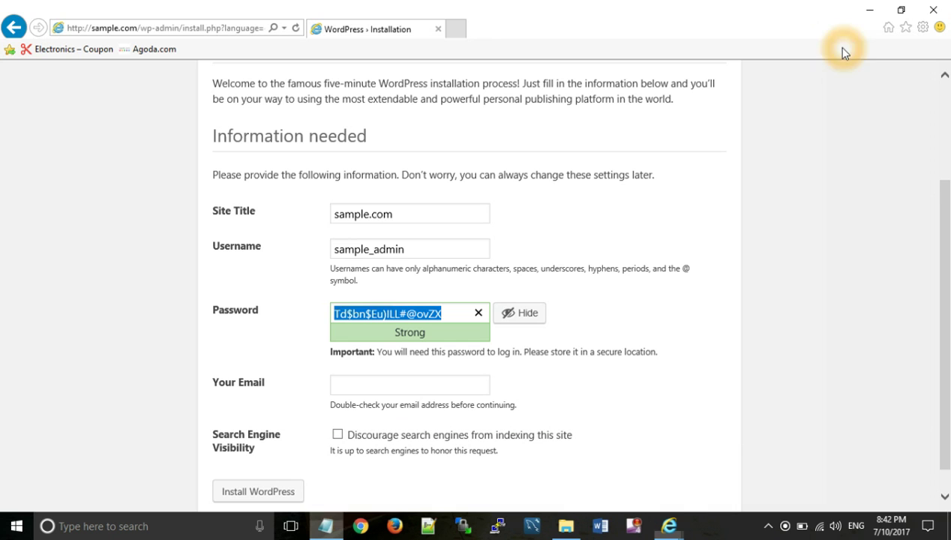
# Fill in a suggested admin email address and install WordPress with these settings
pyautogui.click(352, 386)
pyautogui.write('sa')
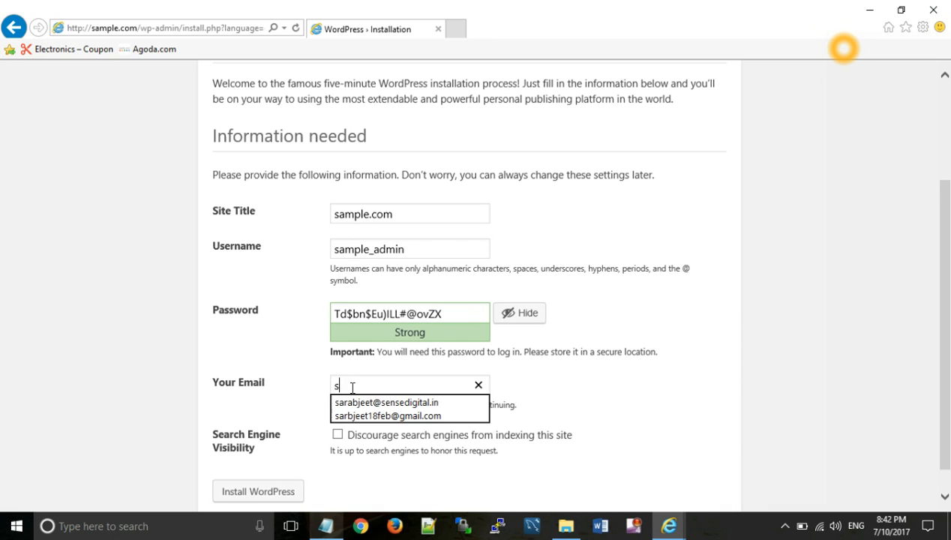
pyautogui.write('r')
pyautogui.press('Down')
pyautogui.press('Down')
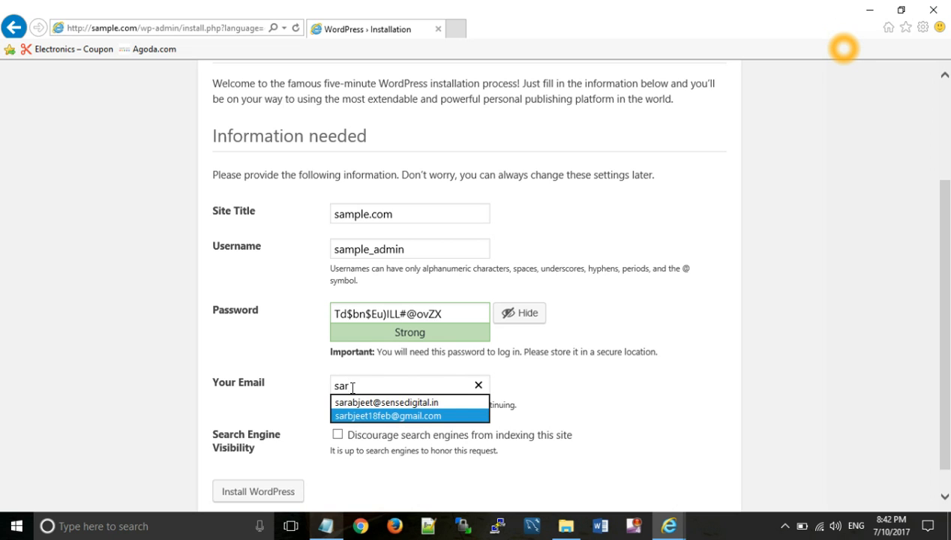
pyautogui.press('Return')
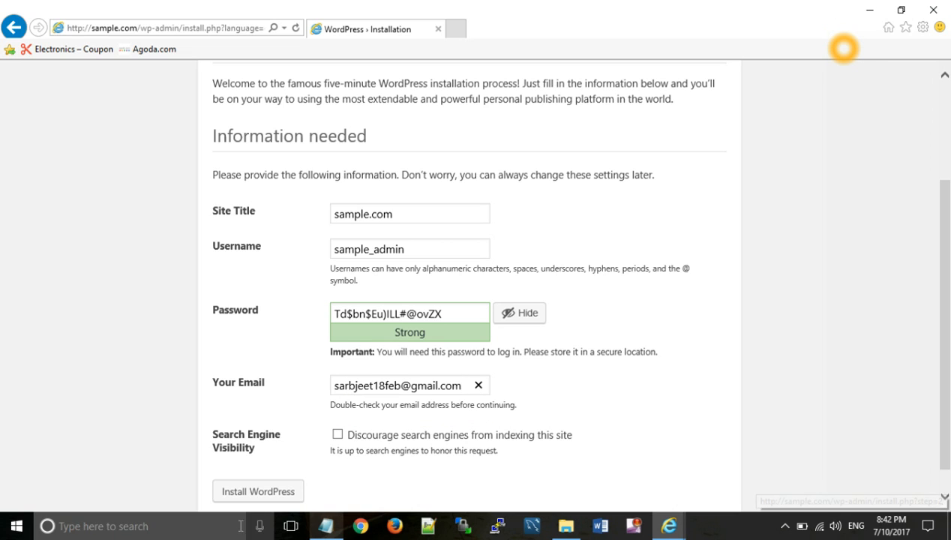
pyautogui.click(256, 495)
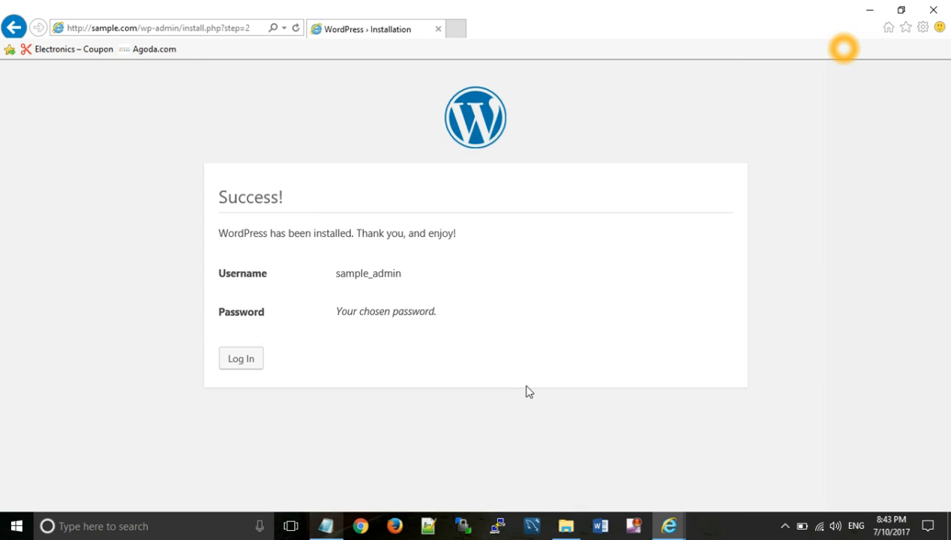
# Log in to sample.com as sample_admin with the saved password to reach the Dashboard
pyautogui.click(243, 361)
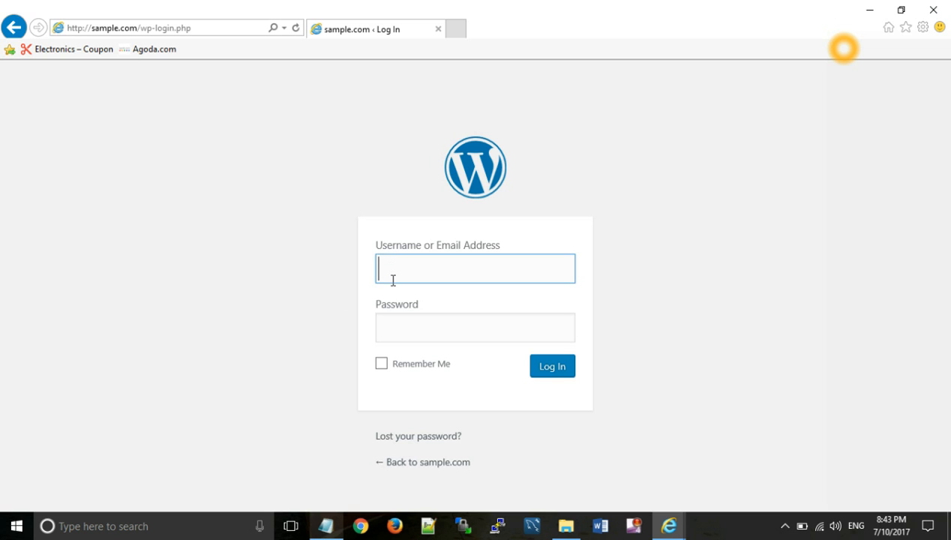
pyautogui.write('s')
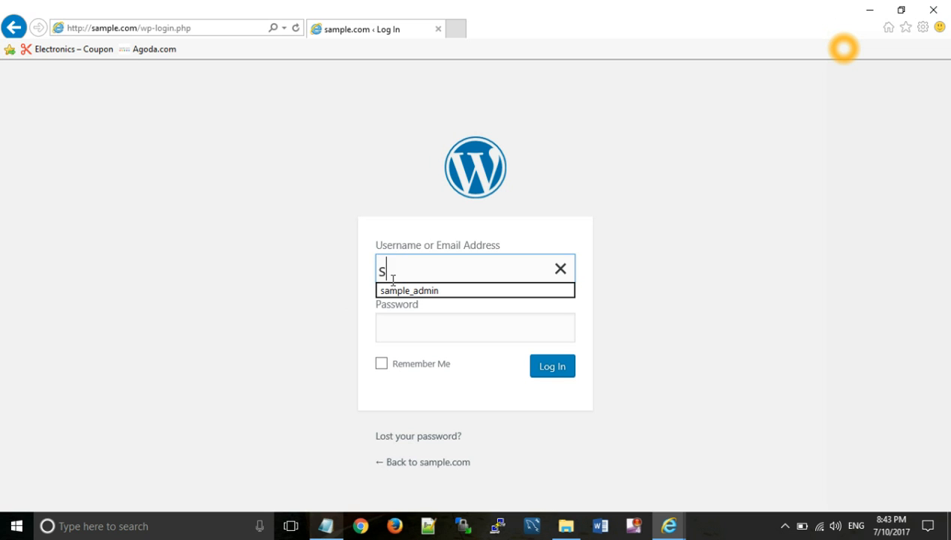
pyautogui.write('a')
pyautogui.press('Down')
pyautogui.press('Return')
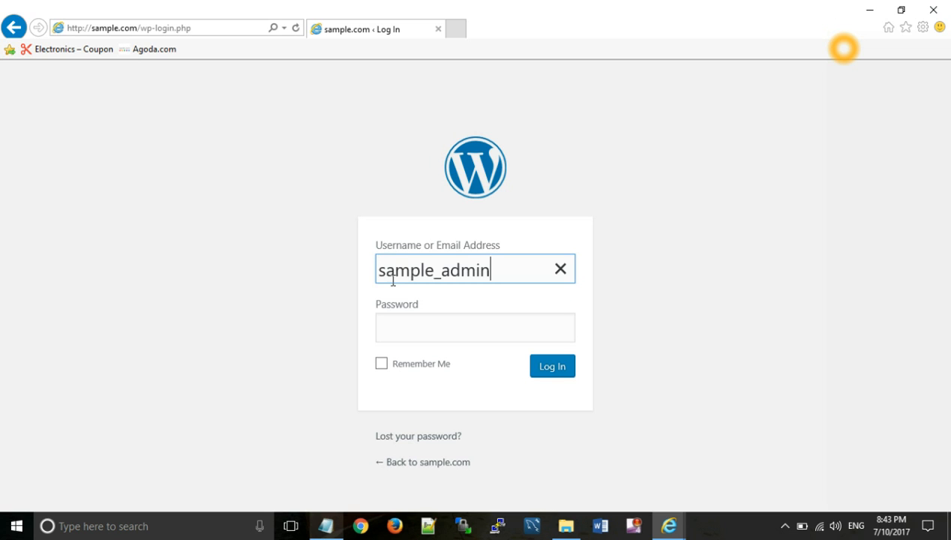
pyautogui.click(415, 327)
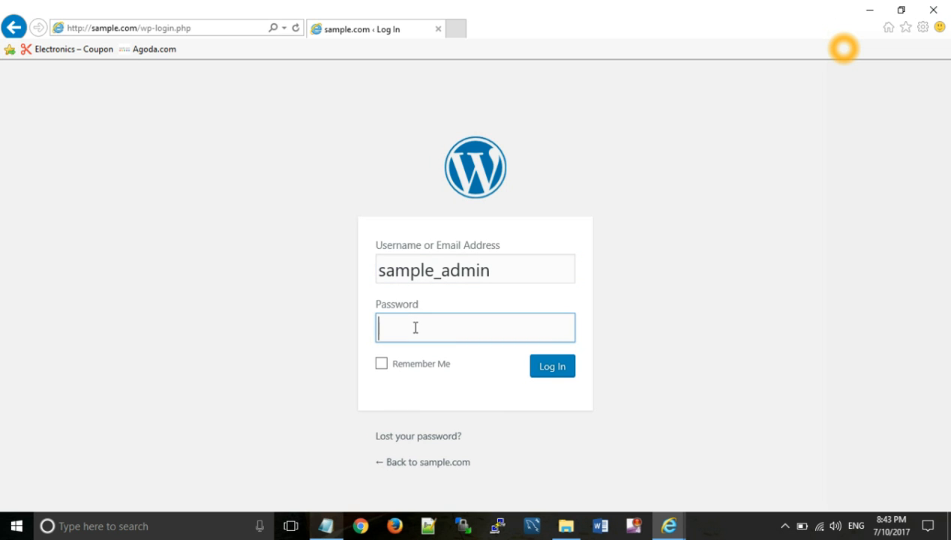
pyautogui.hotkey('ctrl', 'v')
pyautogui.press('Return')
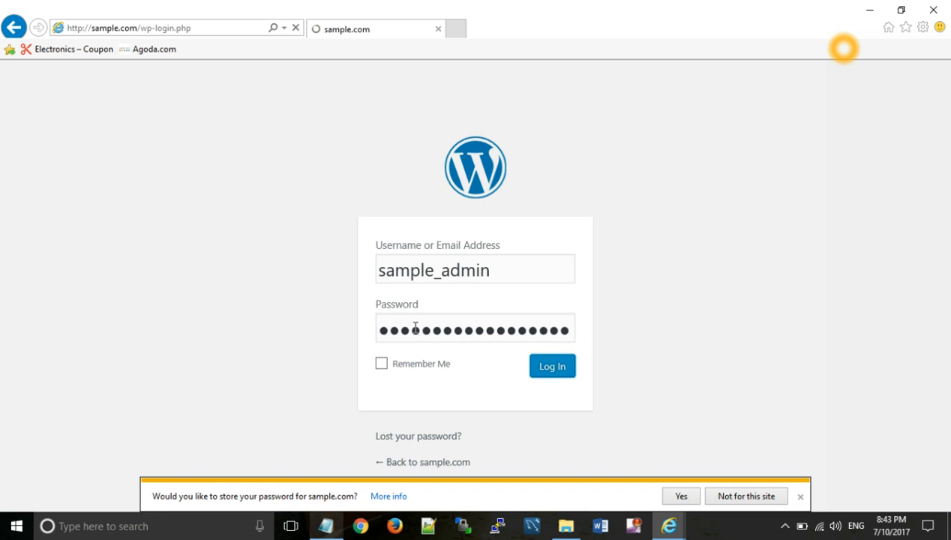
pyautogui.click(556, 377)
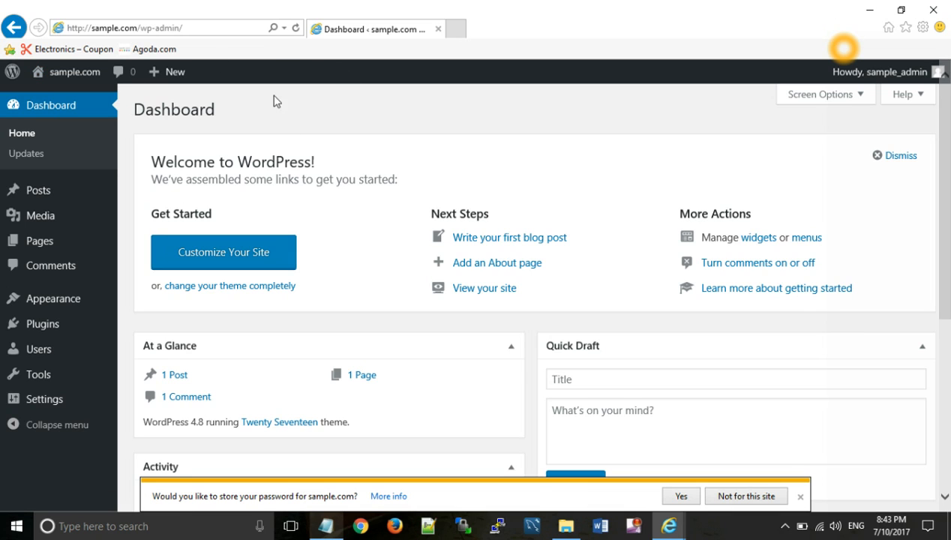
pyautogui.click(73, 78)
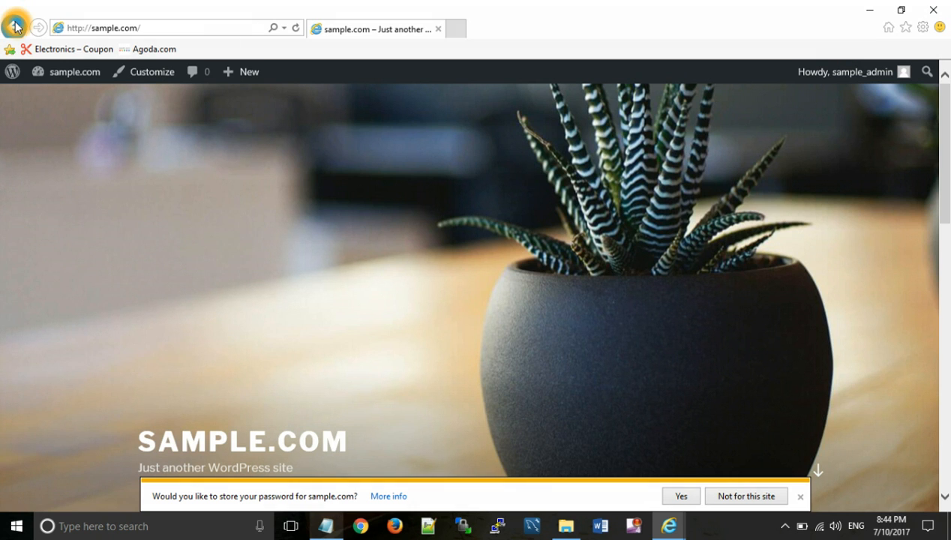
pyautogui.click(71, 79)
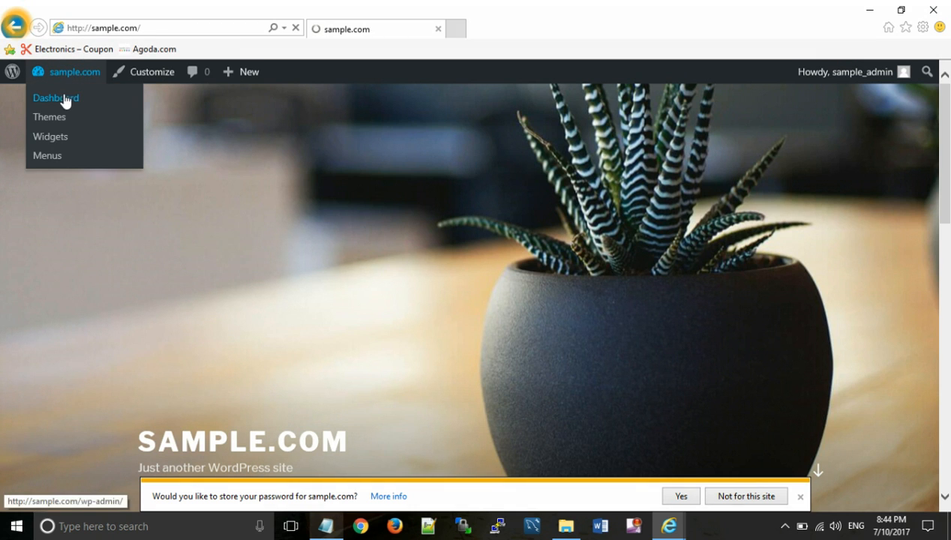